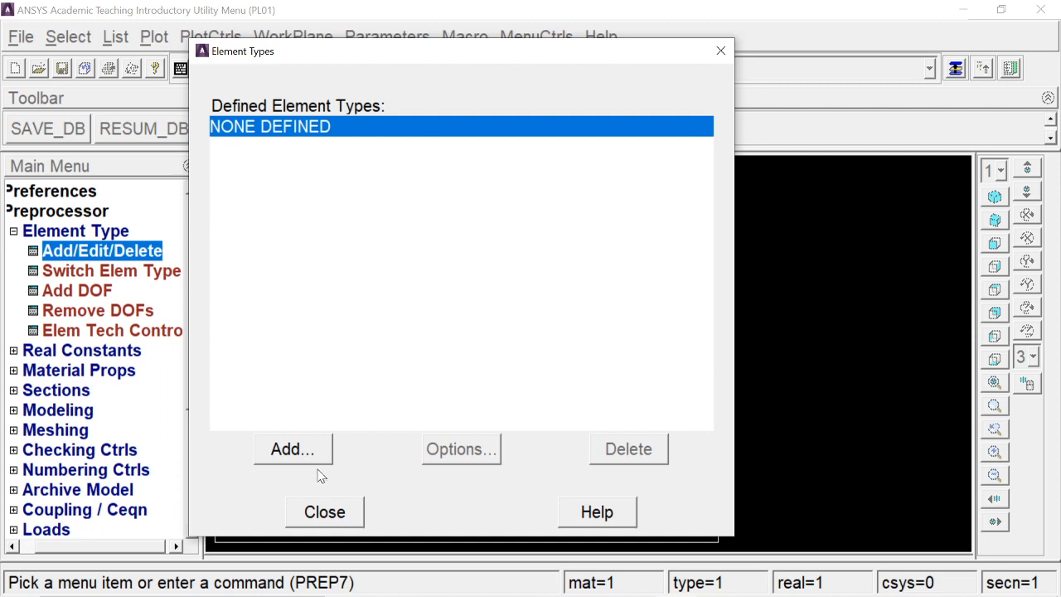
- Add the structural Solid element type Quad 4 node 182 with reference number 1
{"action": "left_click", "coordinate": [313, 457]}
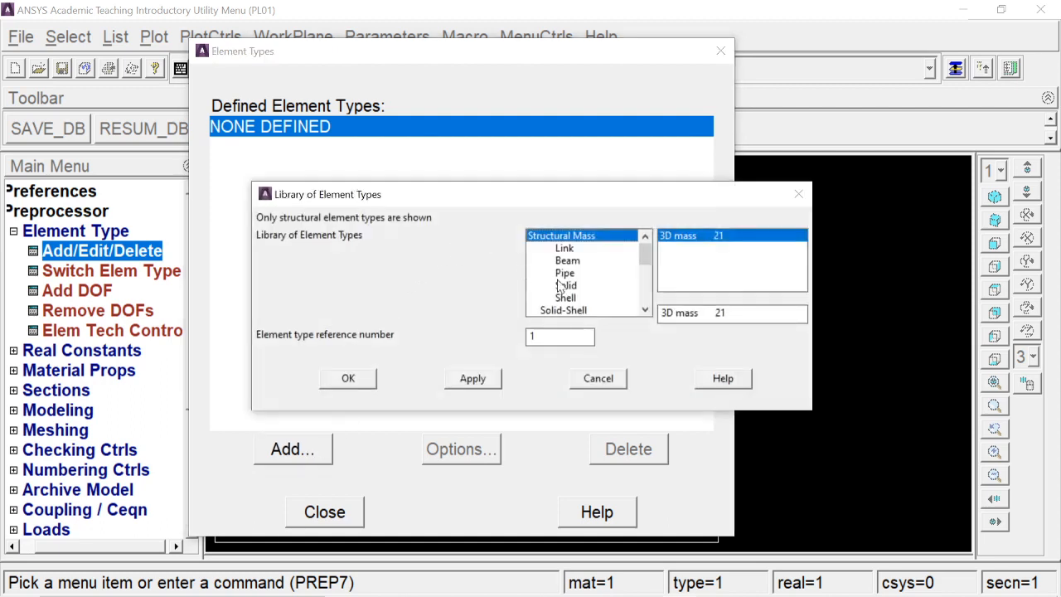
{"action": "left_click", "coordinate": [566, 285]}
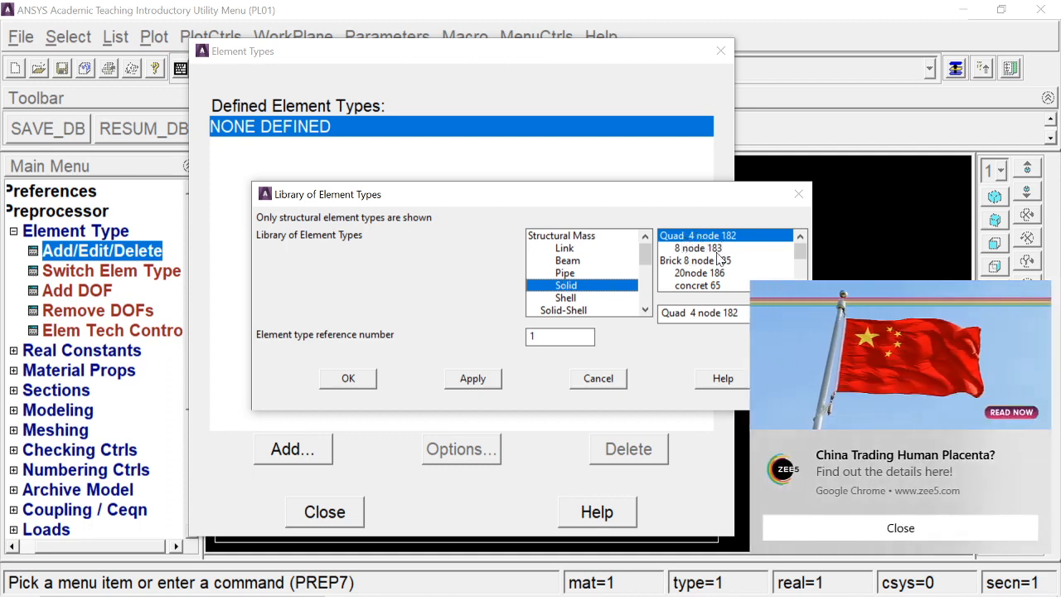
{"action": "left_click", "coordinate": [895, 529]}
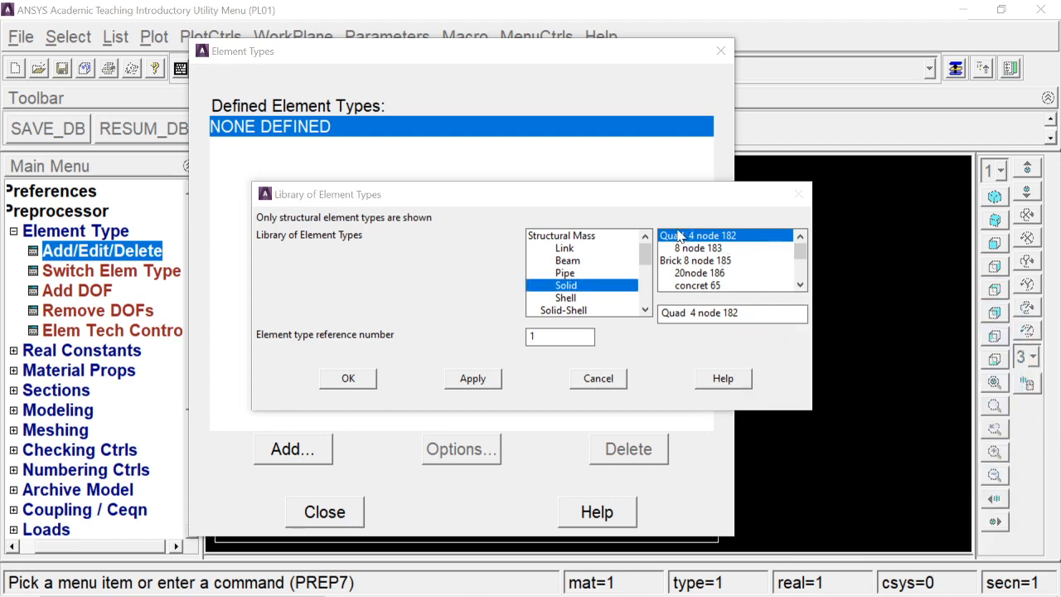
{"action": "left_click", "coordinate": [348, 377]}
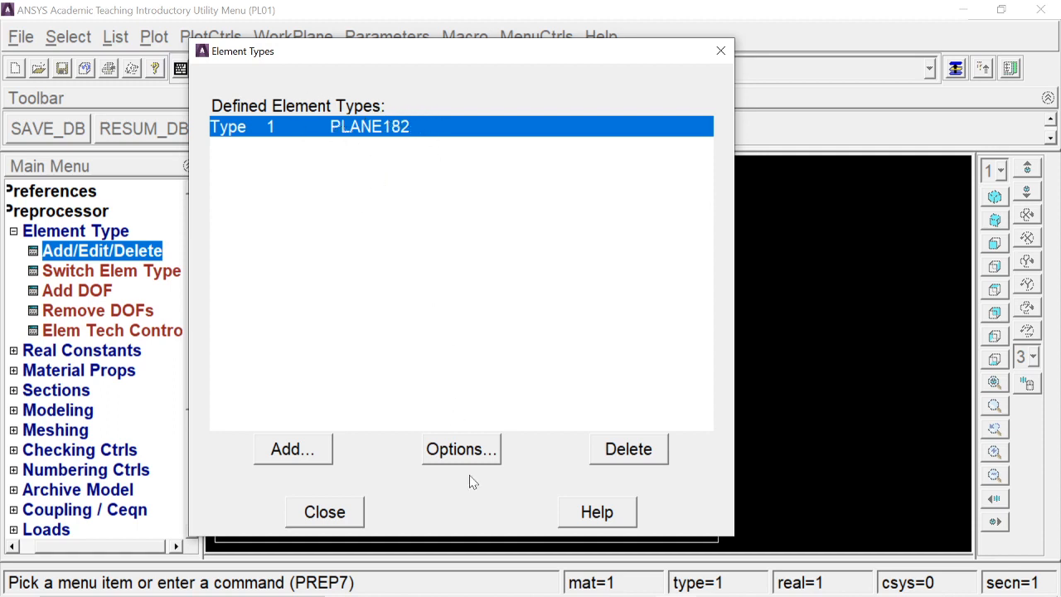
- Set the PLANE182 element behavior to plane stress with thickness (Plane strs w/thk) and close the element type definitions
{"action": "left_click", "coordinate": [473, 448]}
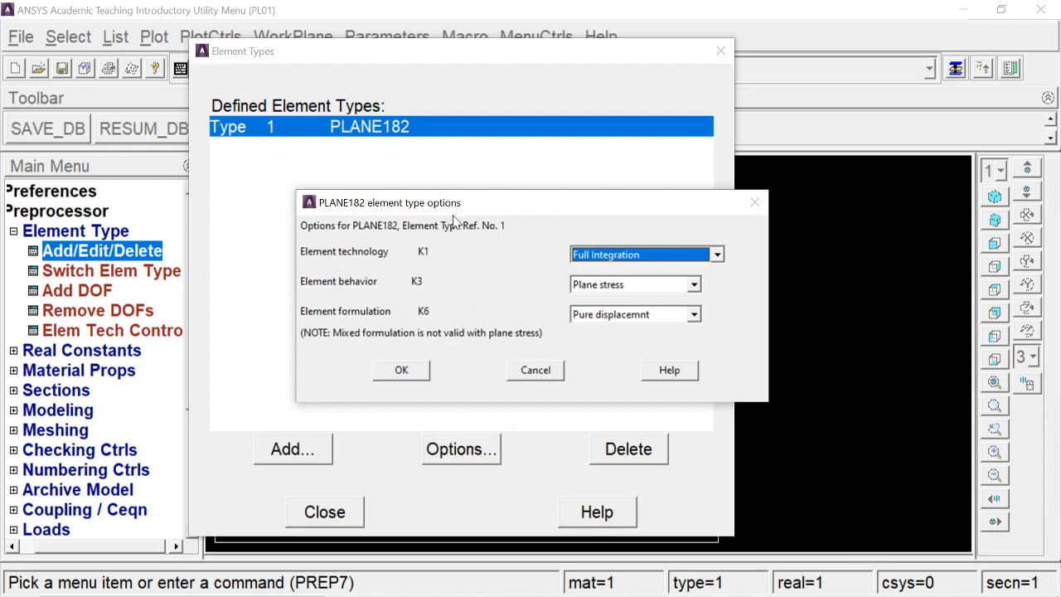
{"action": "left_click", "coordinate": [662, 297]}
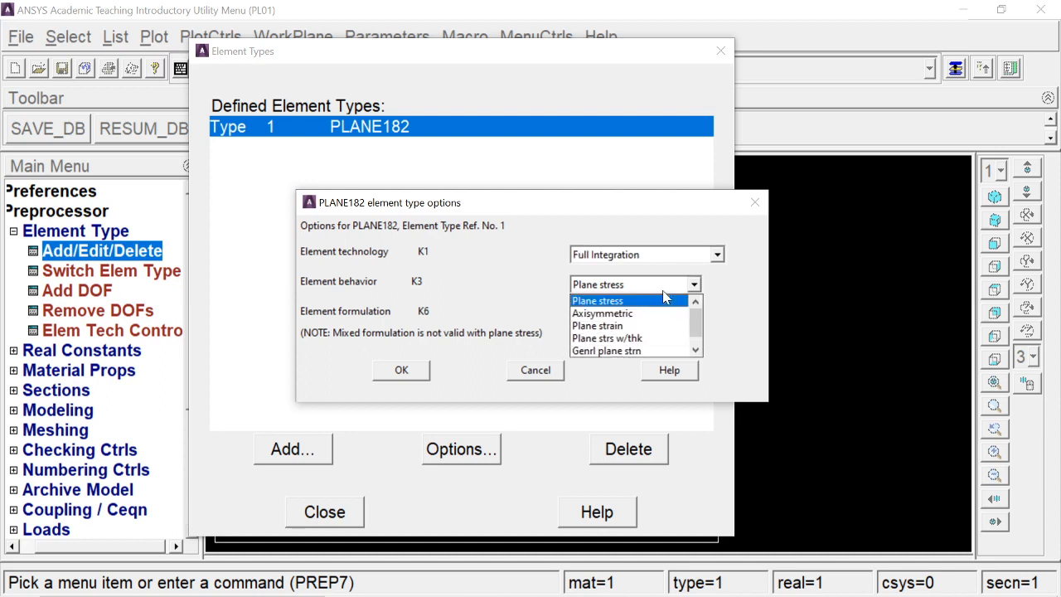
{"action": "left_click", "coordinate": [649, 339]}
{"action": "left_click", "coordinate": [394, 373]}
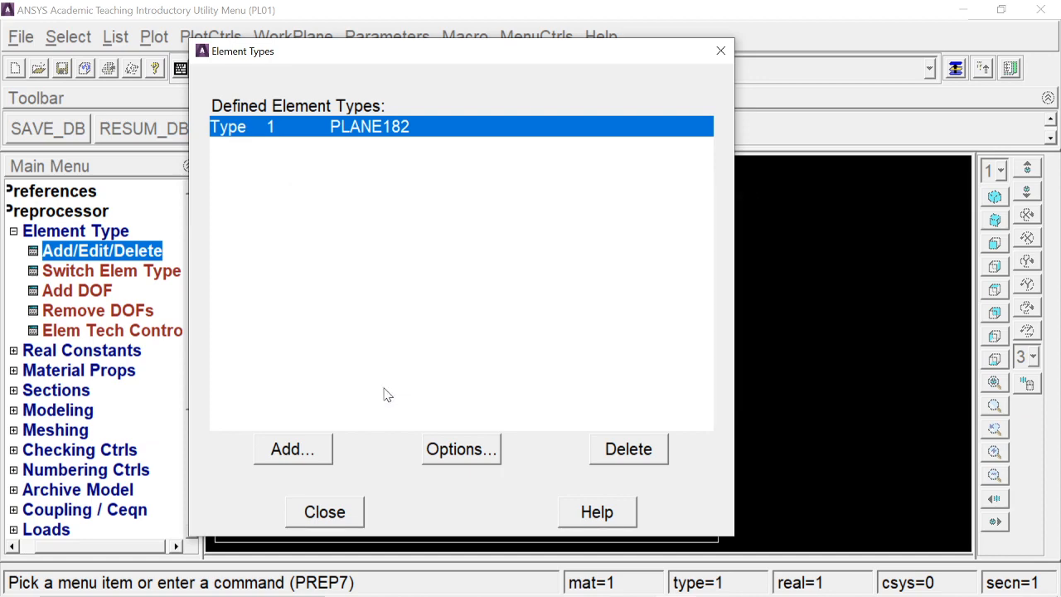
{"action": "left_click", "coordinate": [319, 512]}
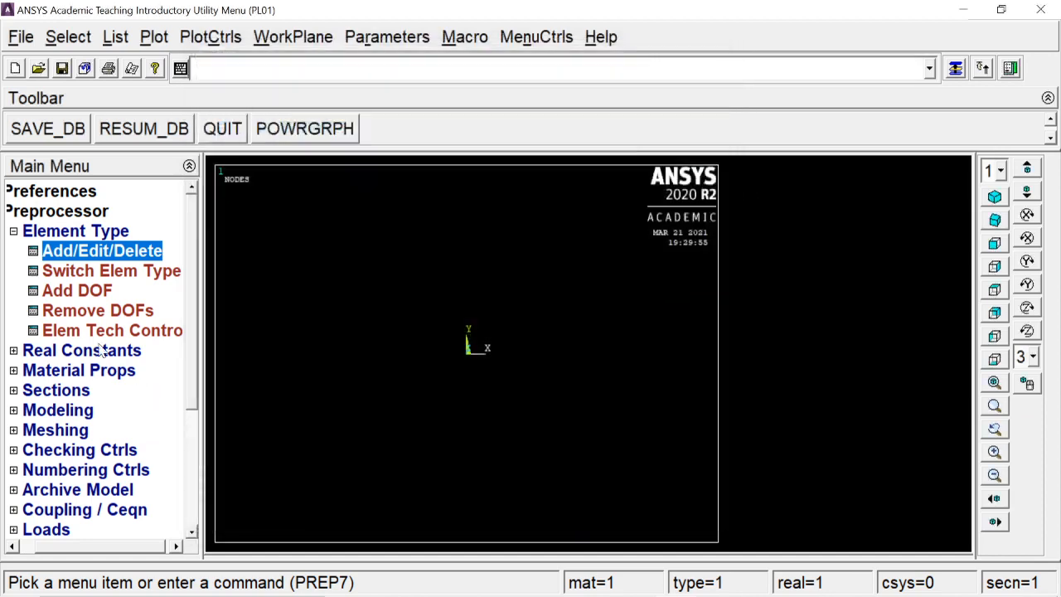
- Define real constant set 1 for PLANE182, specifying its thickness
{"action": "left_click", "coordinate": [63, 231]}
{"action": "left_click", "coordinate": [79, 251]}
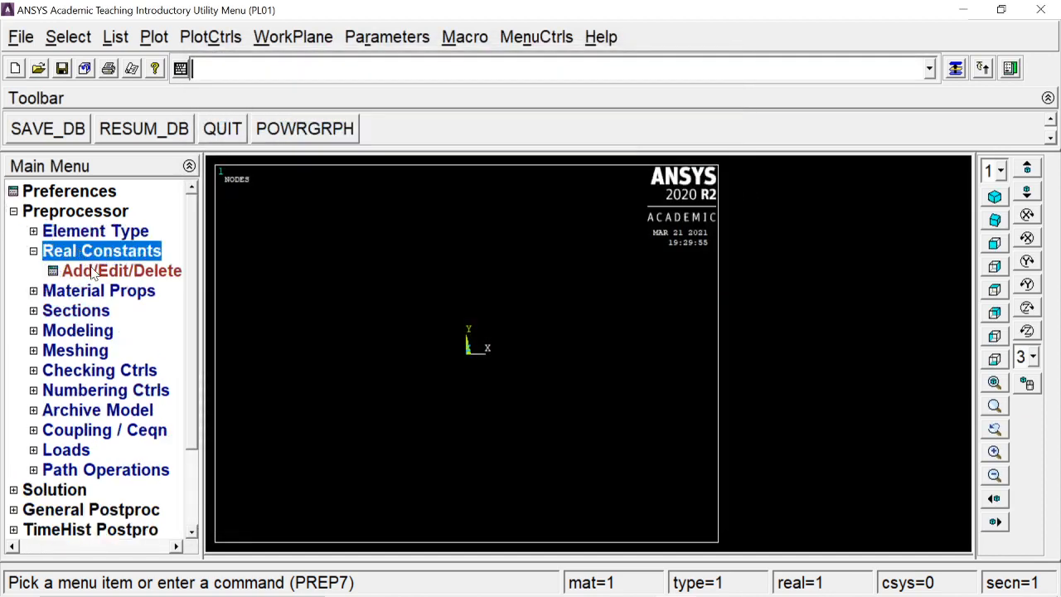
{"action": "left_click", "coordinate": [94, 272]}
{"action": "left_click", "coordinate": [118, 374]}
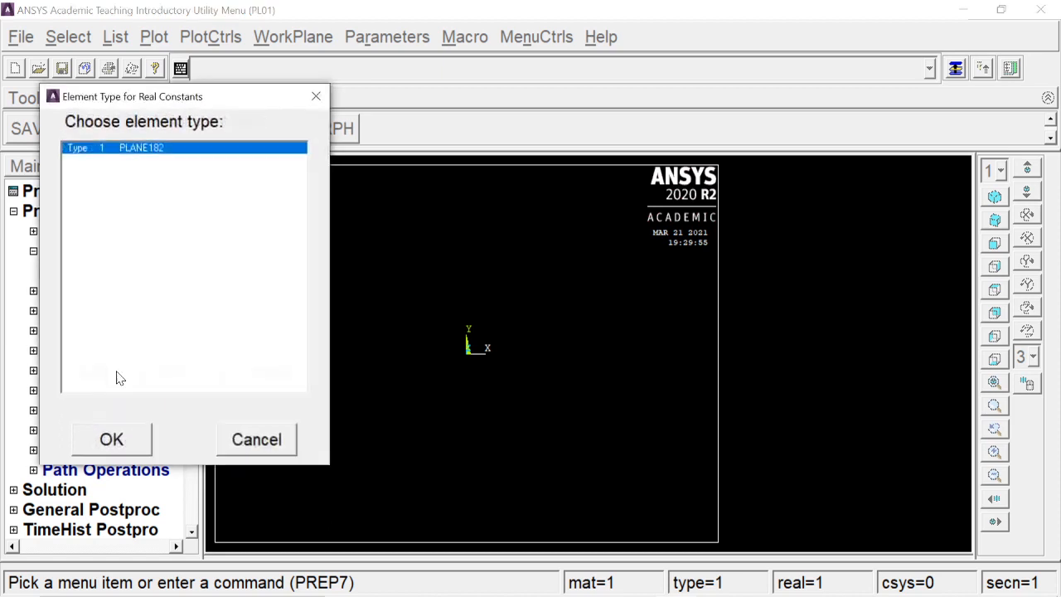
{"action": "left_click", "coordinate": [111, 440]}
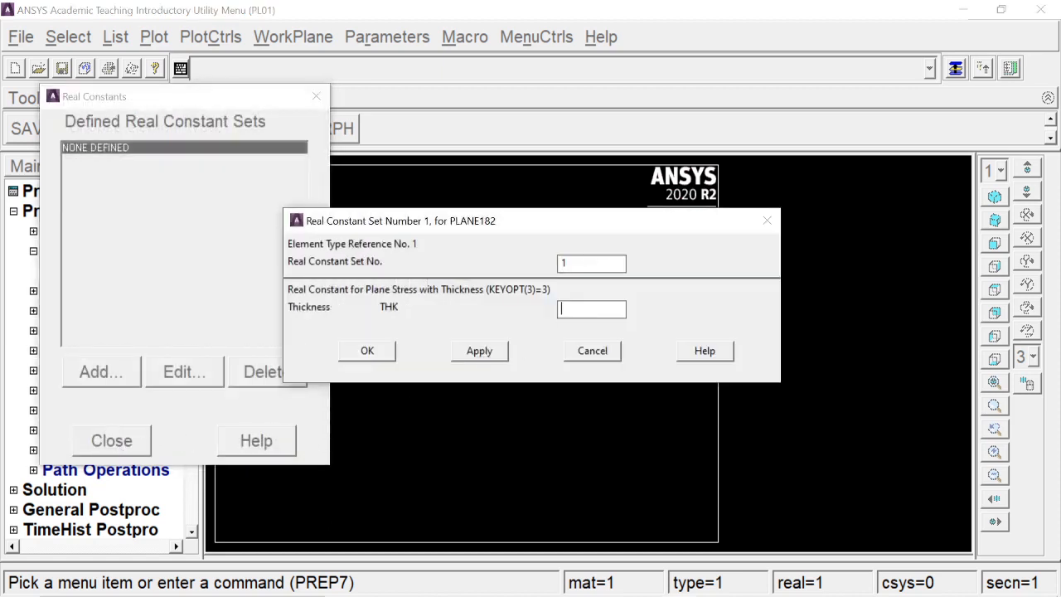
{"action": "left_click", "coordinate": [383, 352]}
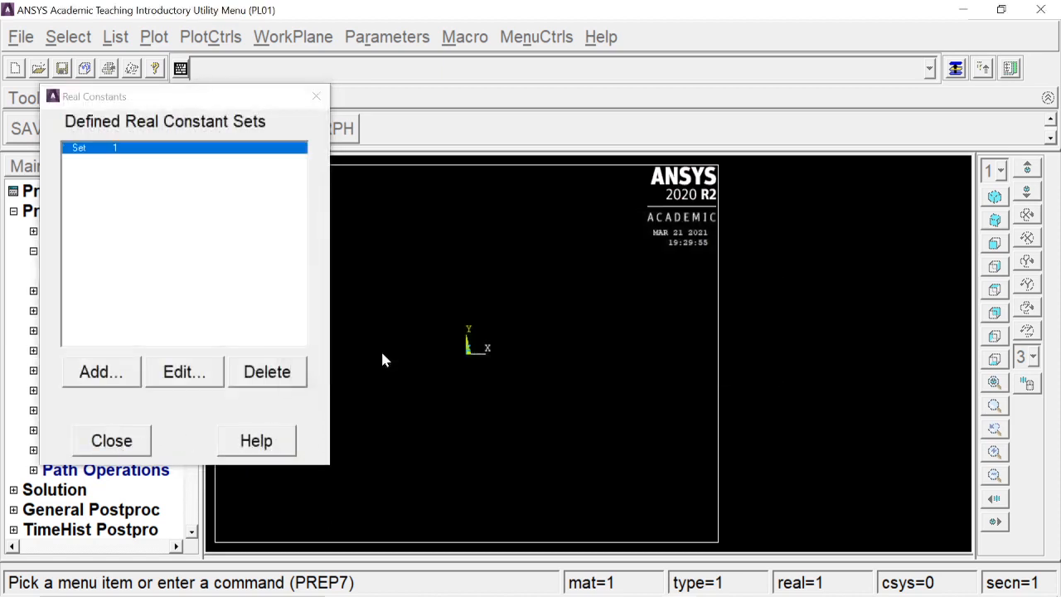
{"action": "left_click", "coordinate": [130, 440]}
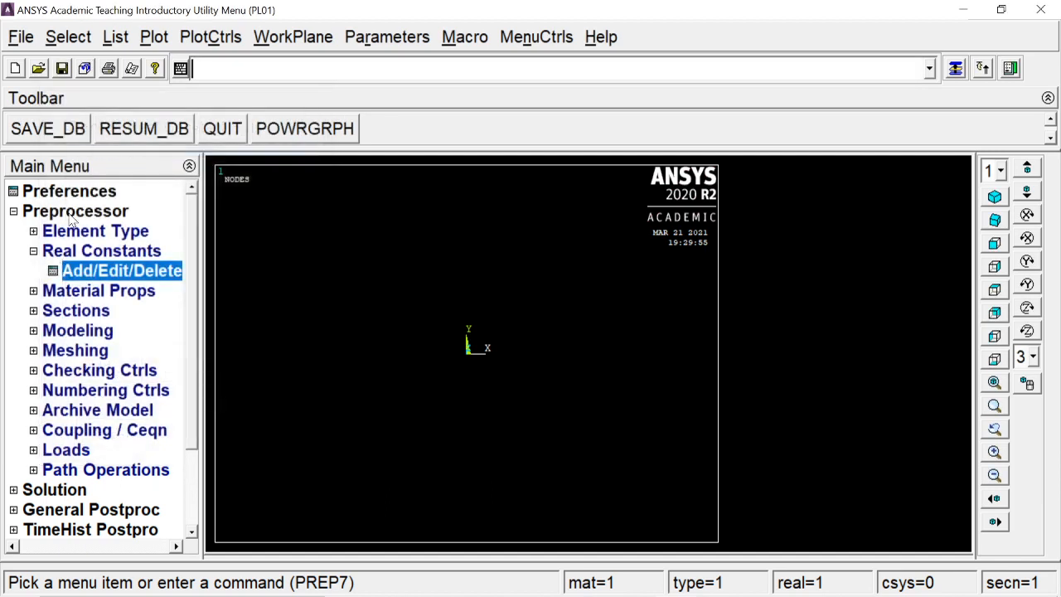
- Define a structural linear elastic isotropic material for model number 1 with EX 2e5 and PRXY .3
{"action": "left_click", "coordinate": [76, 254]}
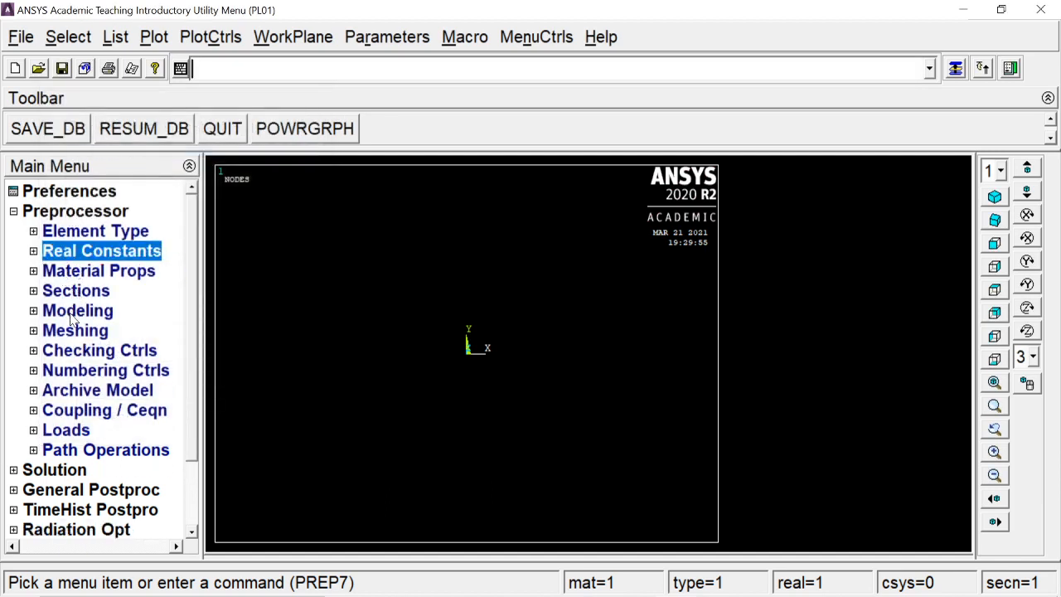
{"action": "left_click", "coordinate": [85, 272]}
{"action": "double_click", "coordinate": [103, 351]}
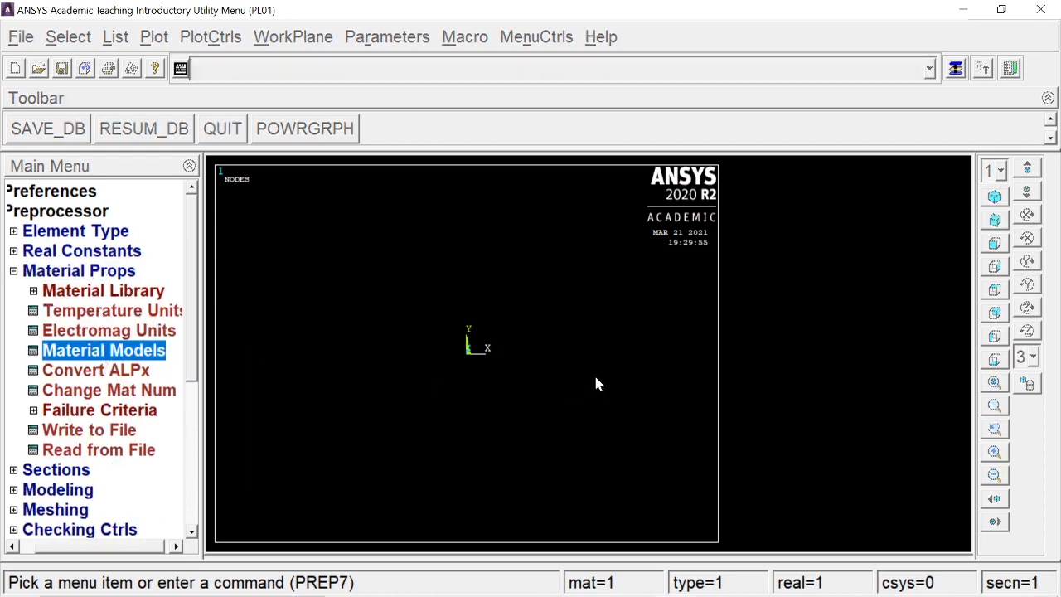
{"action": "double_click", "coordinate": [576, 268]}
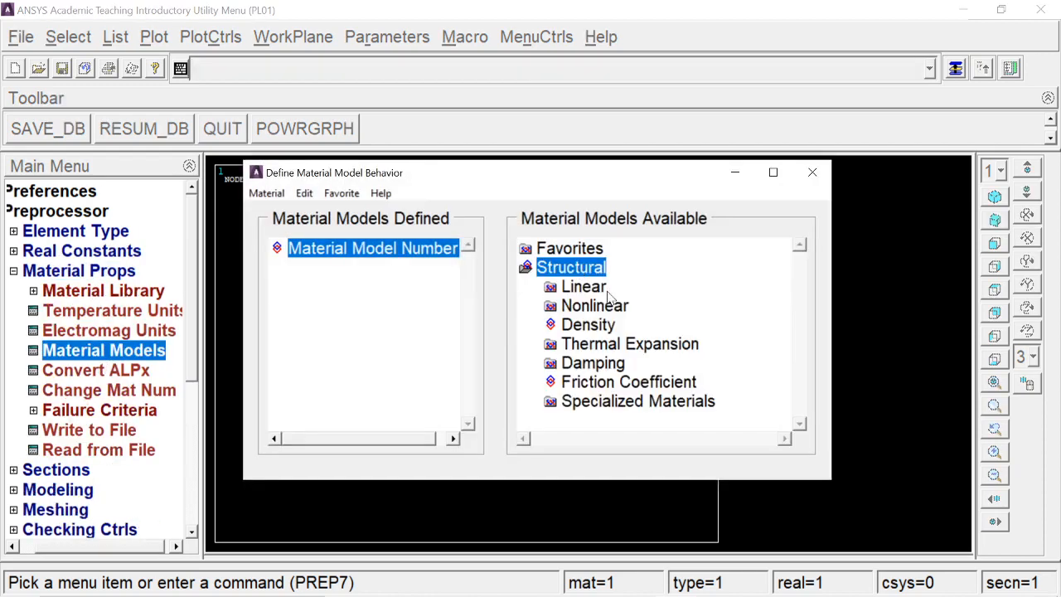
{"action": "double_click", "coordinate": [585, 287]}
{"action": "double_click", "coordinate": [609, 305]}
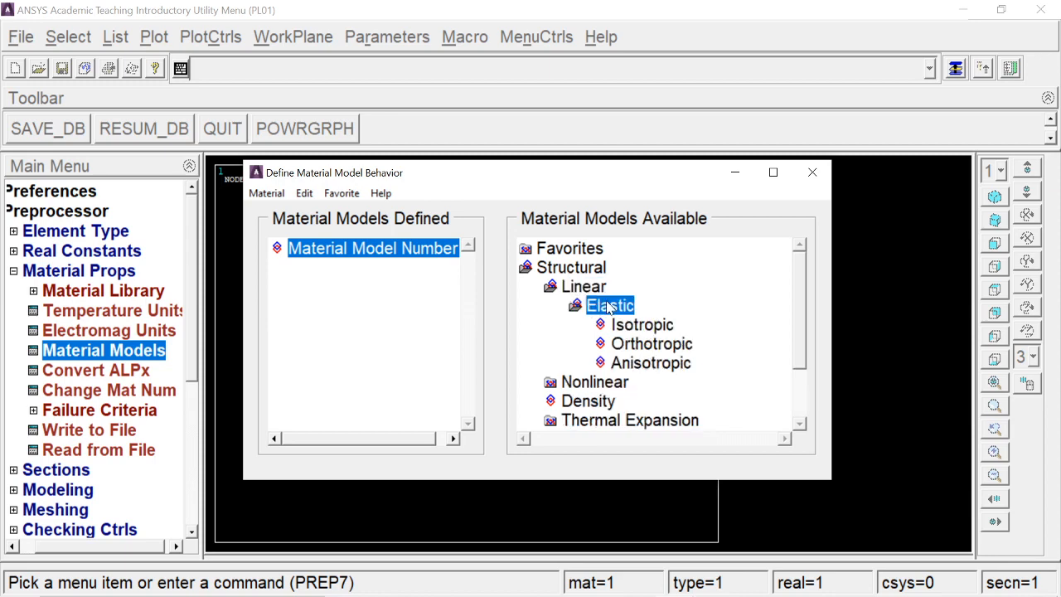
{"action": "double_click", "coordinate": [617, 324]}
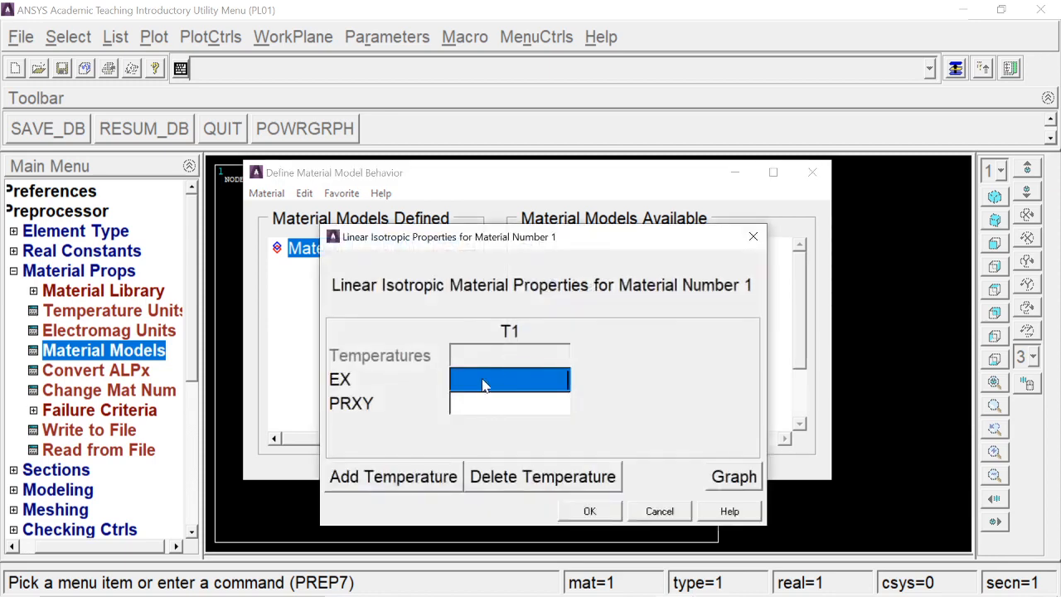
{"action": "type", "text": "2e5"}
{"action": "key", "text": "Tab"}
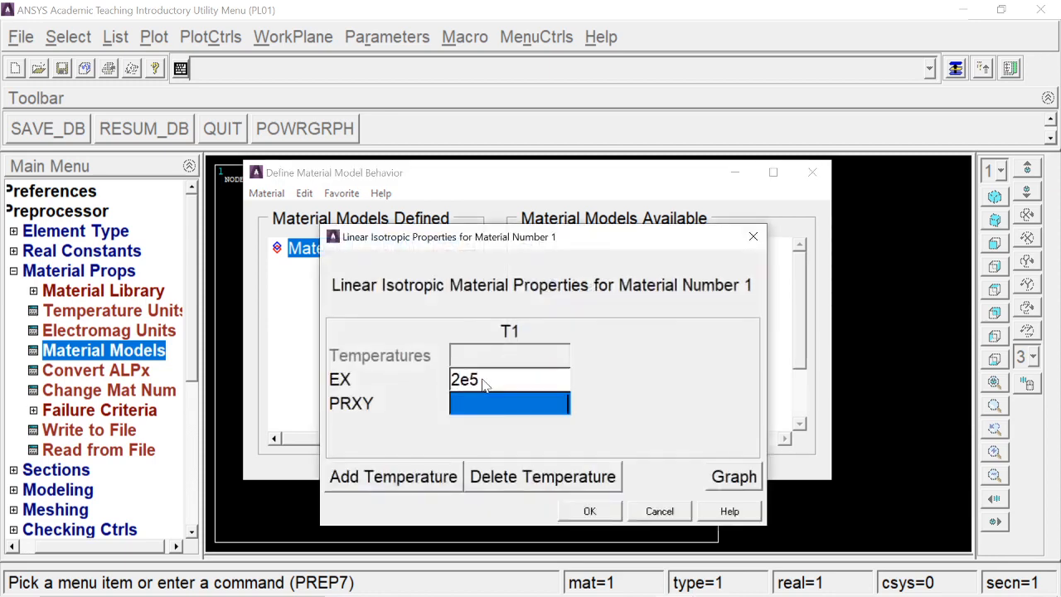
{"action": "type", "text": ".3"}
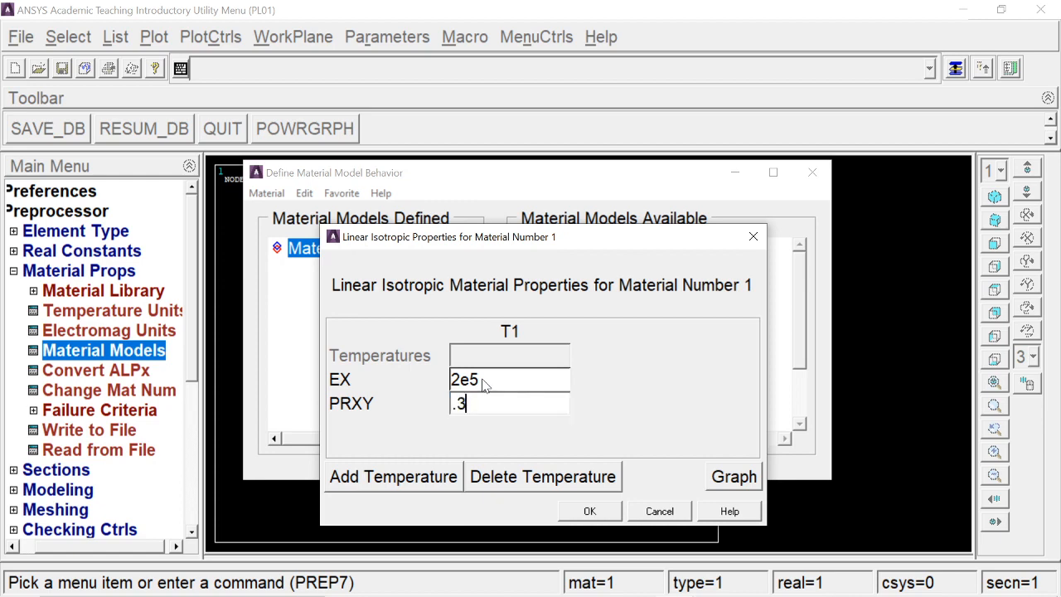
{"action": "left_click", "coordinate": [589, 510]}
{"action": "left_click", "coordinate": [267, 193]}
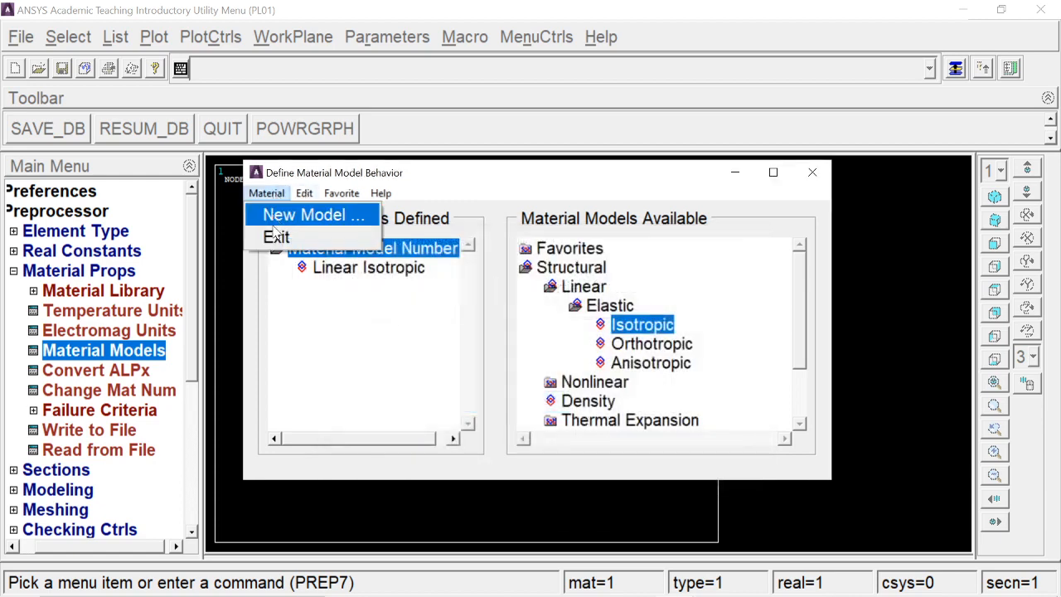
{"action": "left_click", "coordinate": [273, 237]}
- Create a rectangular area by two corners, starting at the origin, with a width of 30
{"action": "left_click", "coordinate": [105, 276]}
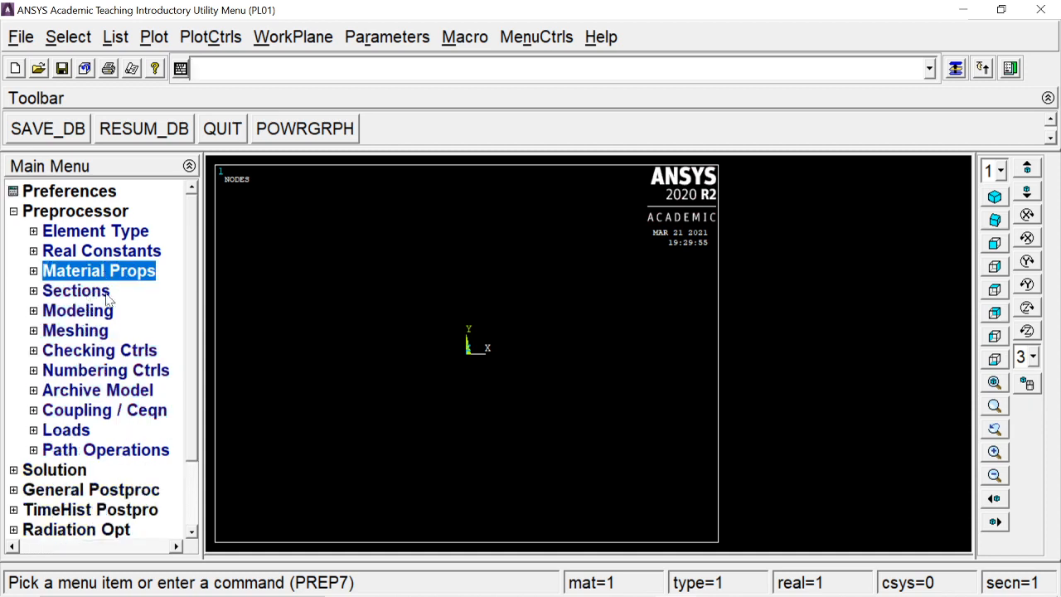
{"action": "left_click", "coordinate": [93, 312]}
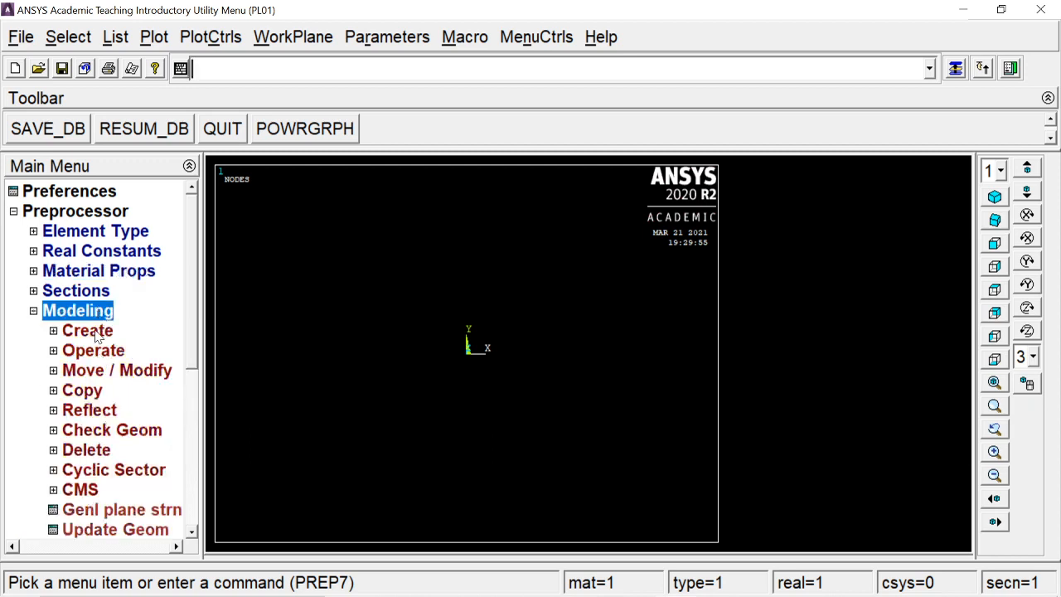
{"action": "left_click", "coordinate": [97, 332]}
{"action": "left_click", "coordinate": [115, 391]}
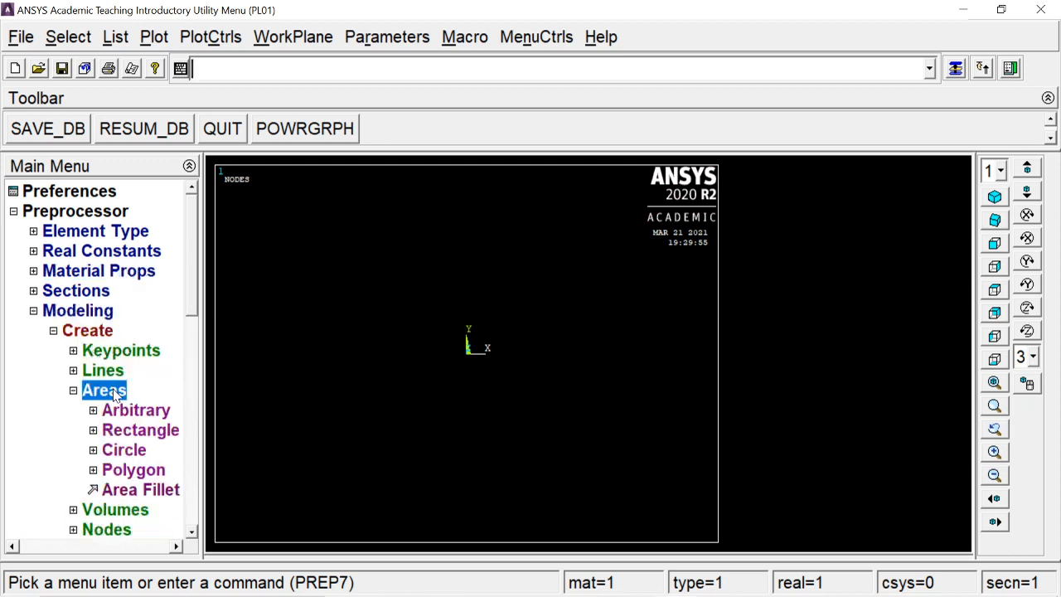
{"action": "left_click", "coordinate": [129, 431]}
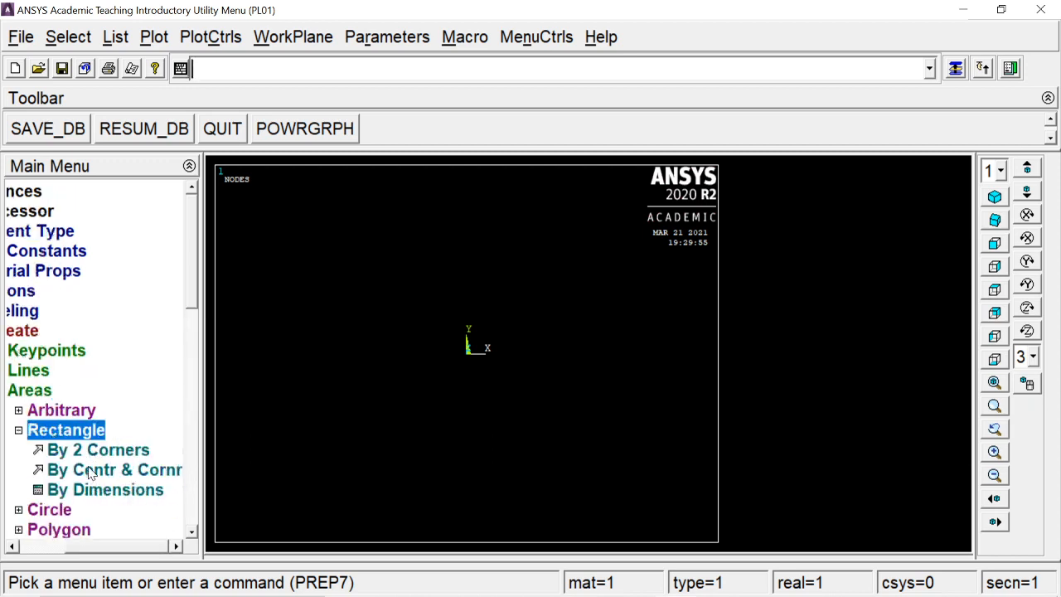
{"action": "left_click", "coordinate": [108, 450]}
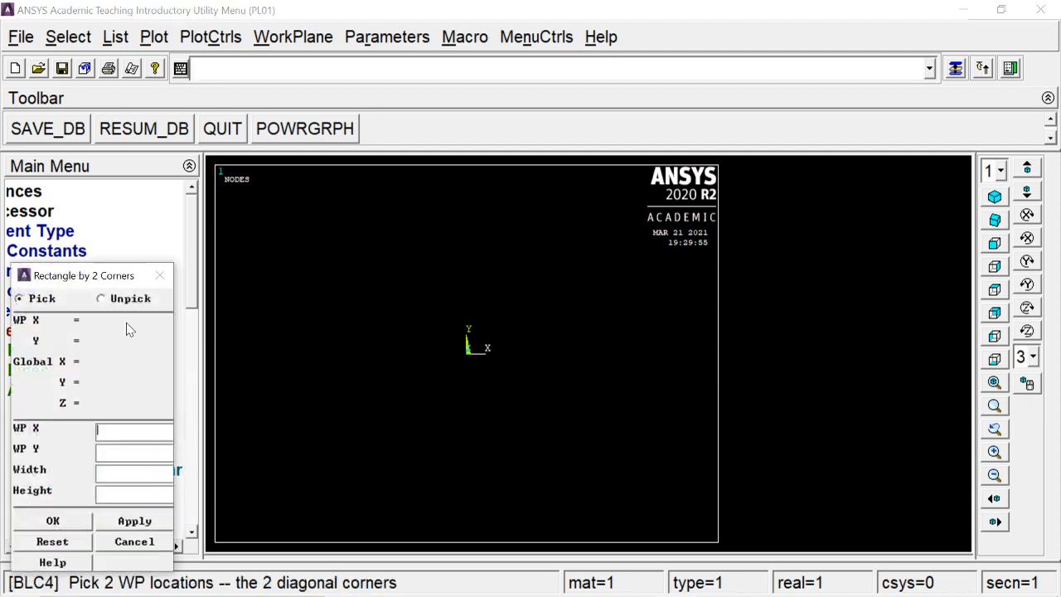
{"action": "left_click_drag", "start_coordinate": [124, 275], "coordinate": [296, 184]}
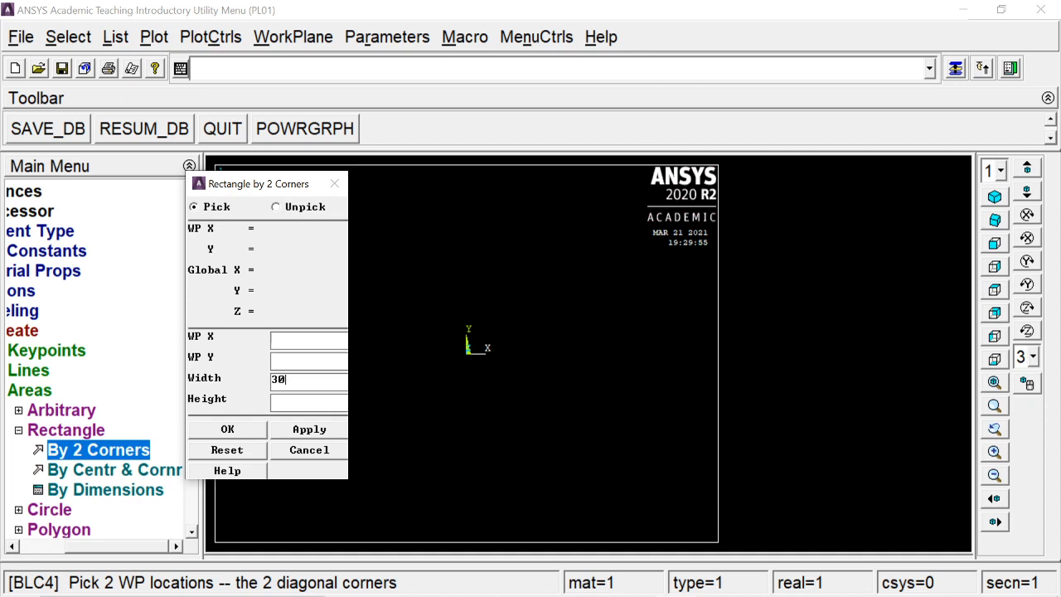
{"action": "left_click", "coordinate": [227, 429]}
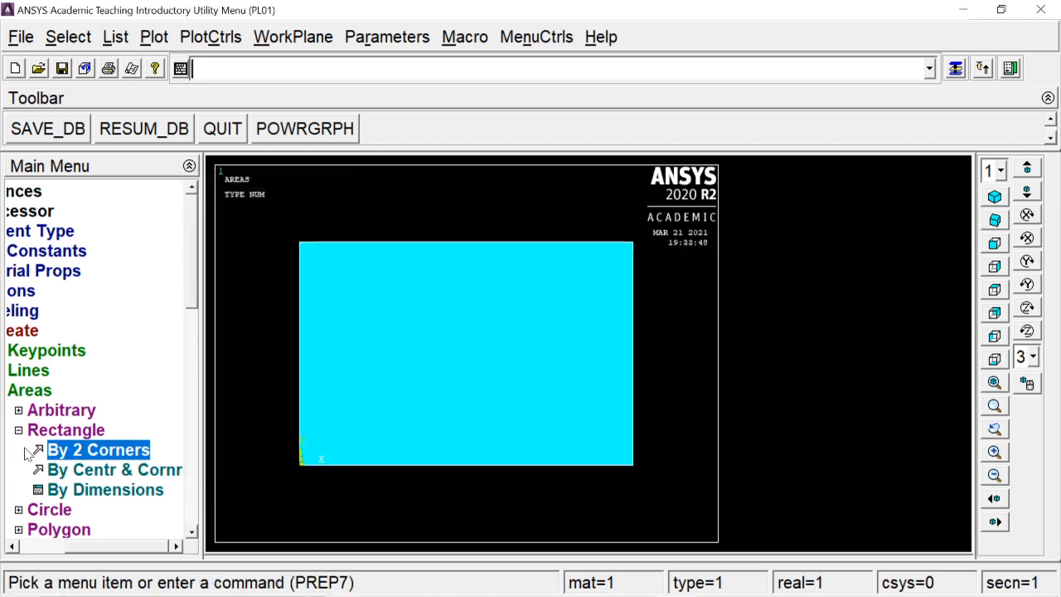
- Create a solid circular area centred on the origin with a radius of 7.5
{"action": "left_click", "coordinate": [43, 432]}
{"action": "left_click", "coordinate": [120, 450]}
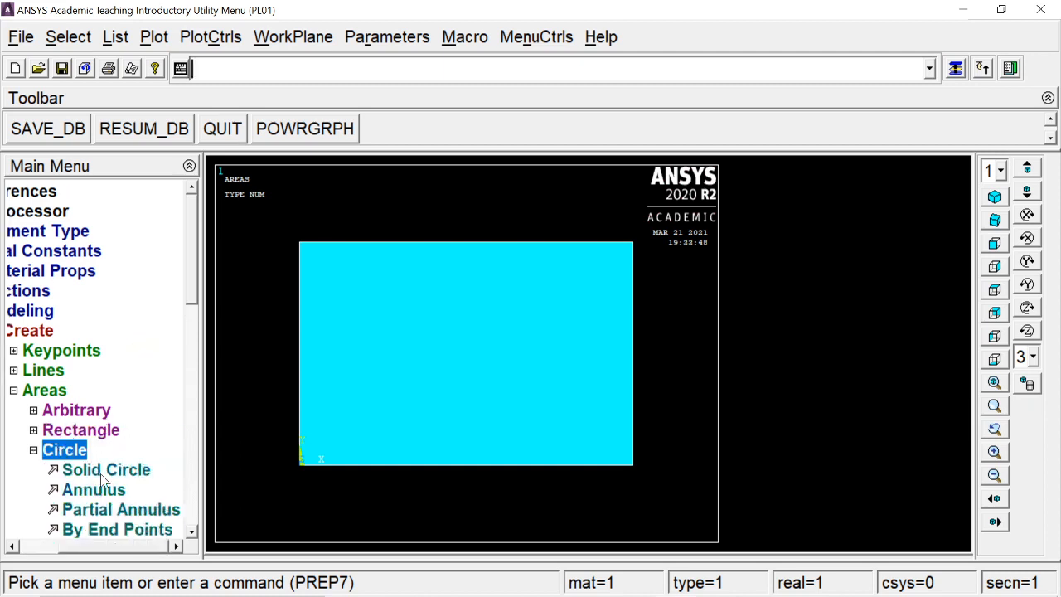
{"action": "left_click", "coordinate": [106, 470]}
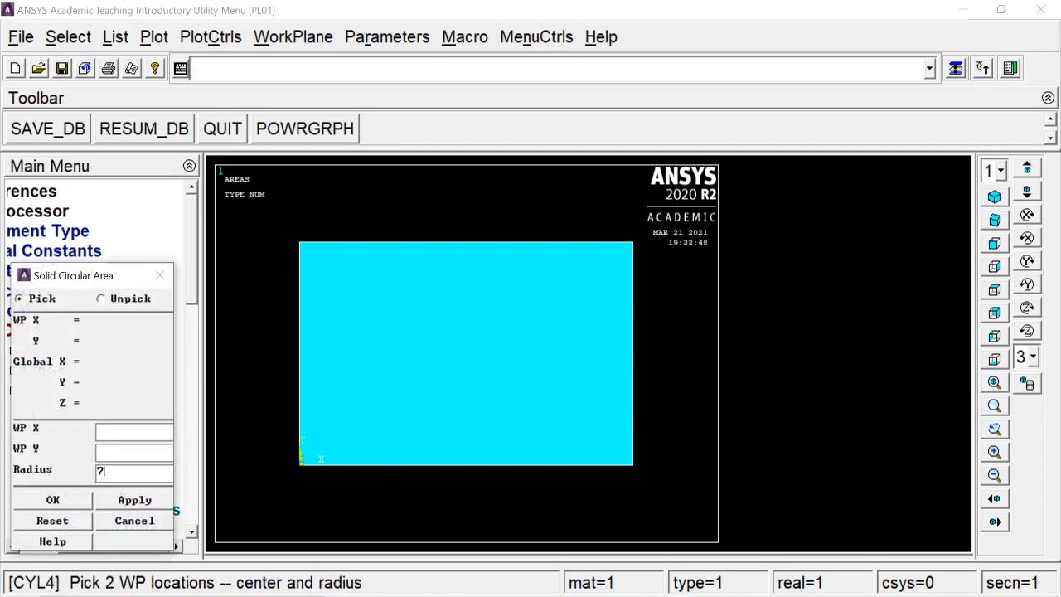
{"action": "left_click", "coordinate": [73, 500]}
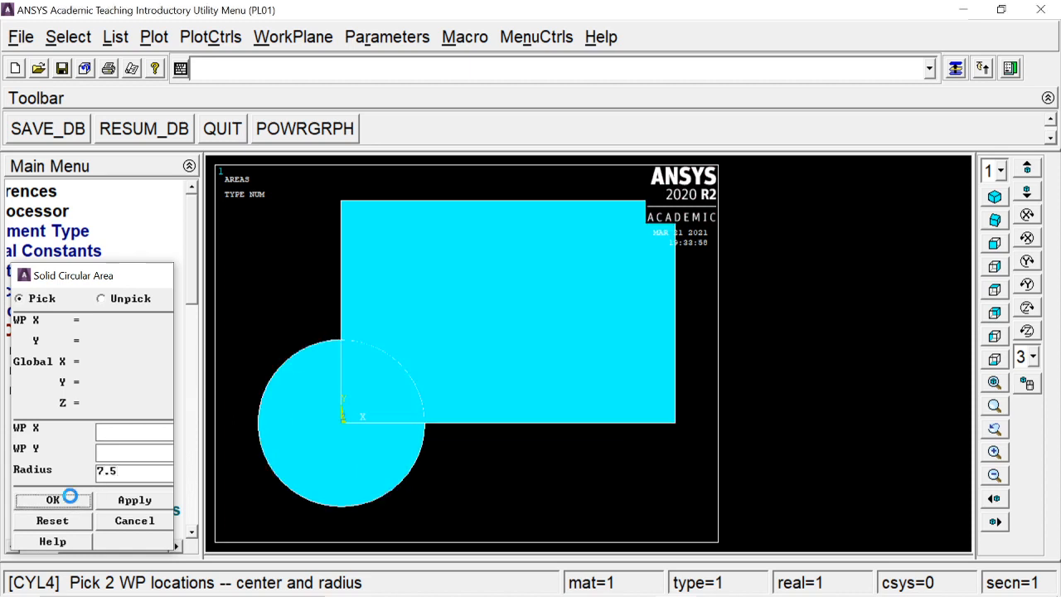
- Subtract the circular area from the rectangular area with a Boolean operation, leaving a quarter-circle cut-out at the plate's corner
{"action": "left_click", "coordinate": [64, 450]}
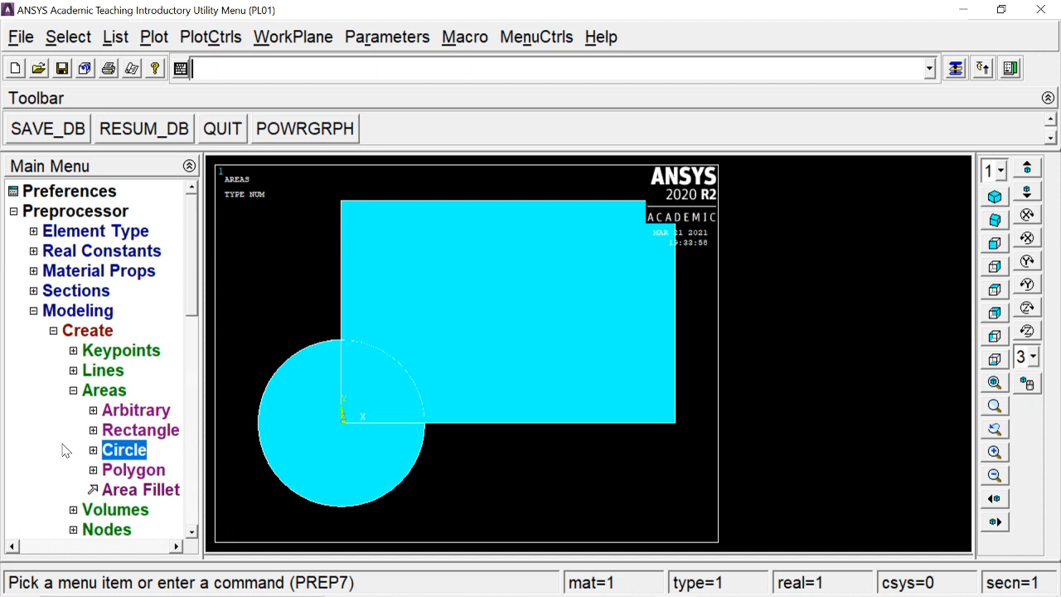
{"action": "left_click", "coordinate": [103, 390]}
{"action": "left_click", "coordinate": [77, 330]}
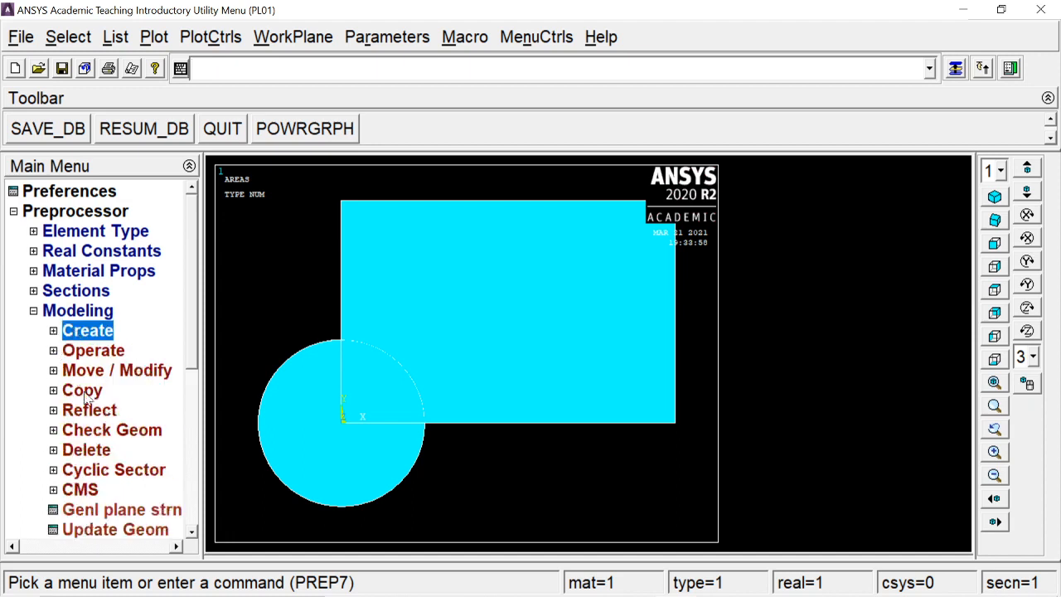
{"action": "left_click", "coordinate": [91, 353]}
{"action": "left_click", "coordinate": [71, 411]}
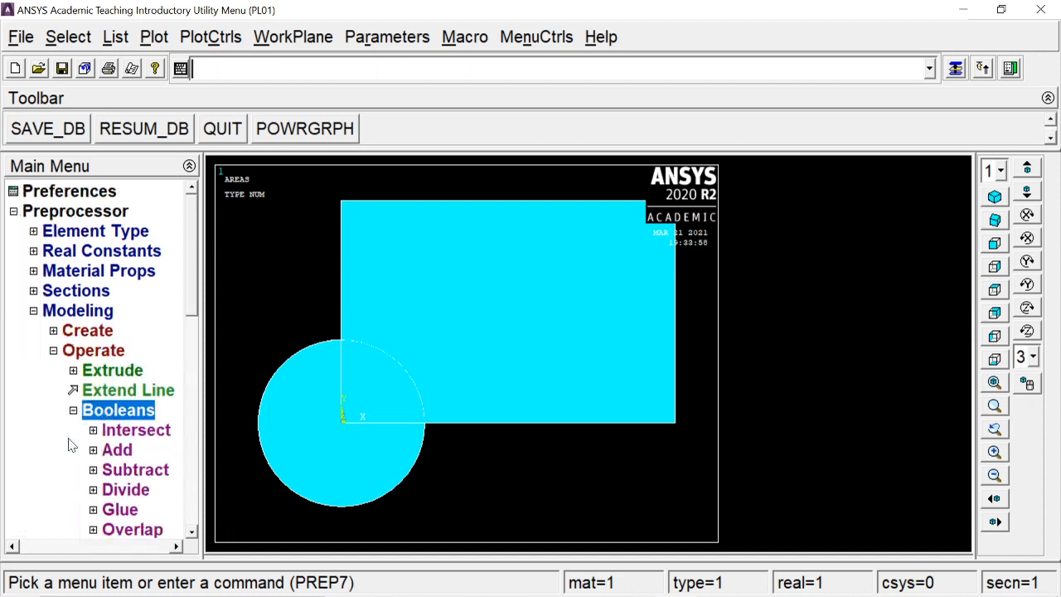
{"action": "left_click", "coordinate": [133, 469]}
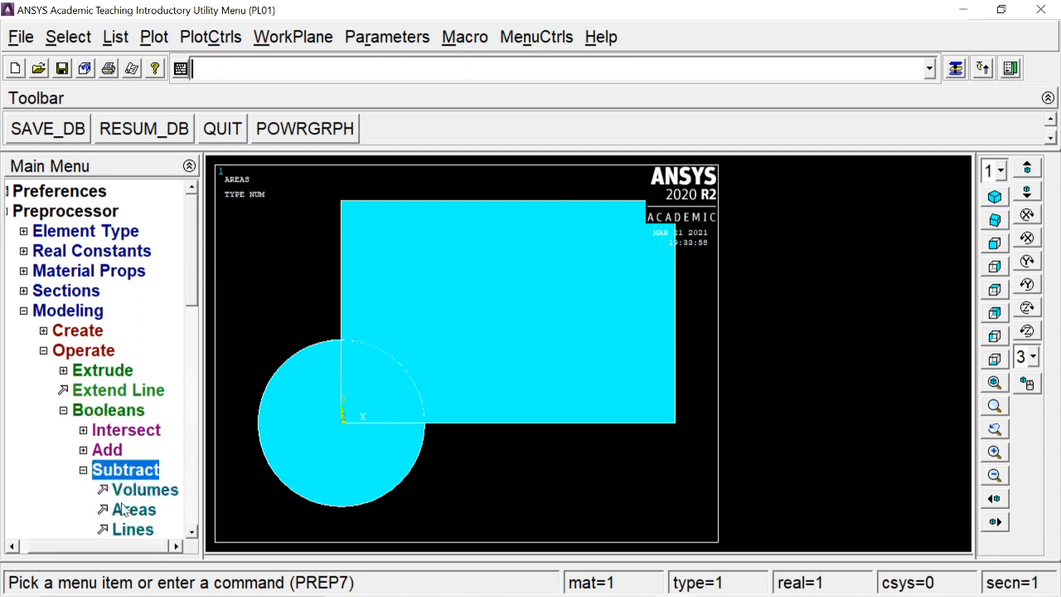
{"action": "left_click", "coordinate": [131, 507]}
{"action": "left_click", "coordinate": [507, 359]}
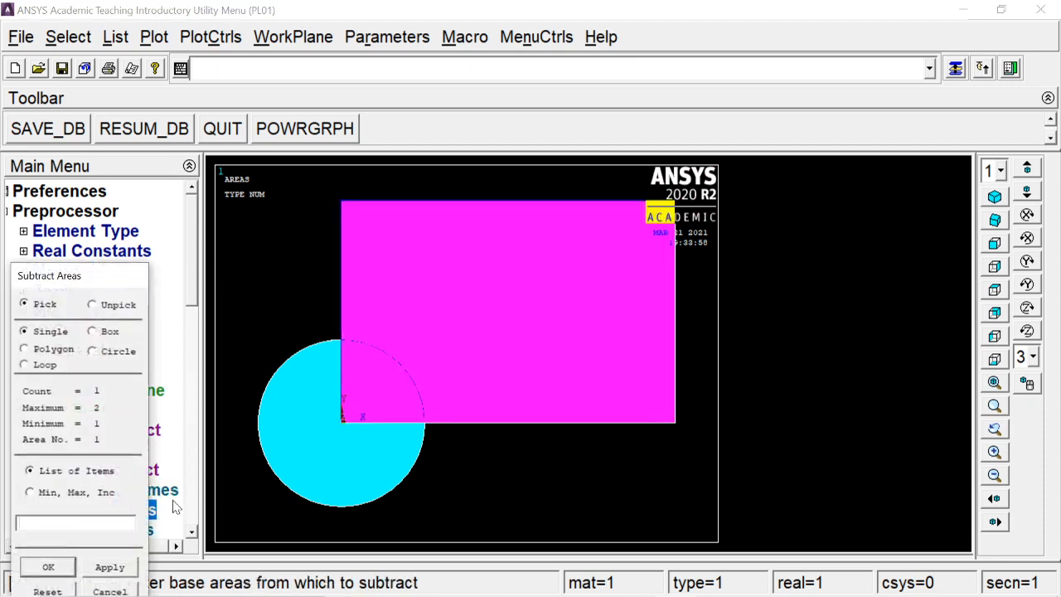
{"action": "left_click", "coordinate": [66, 568]}
{"action": "left_click", "coordinate": [284, 437]}
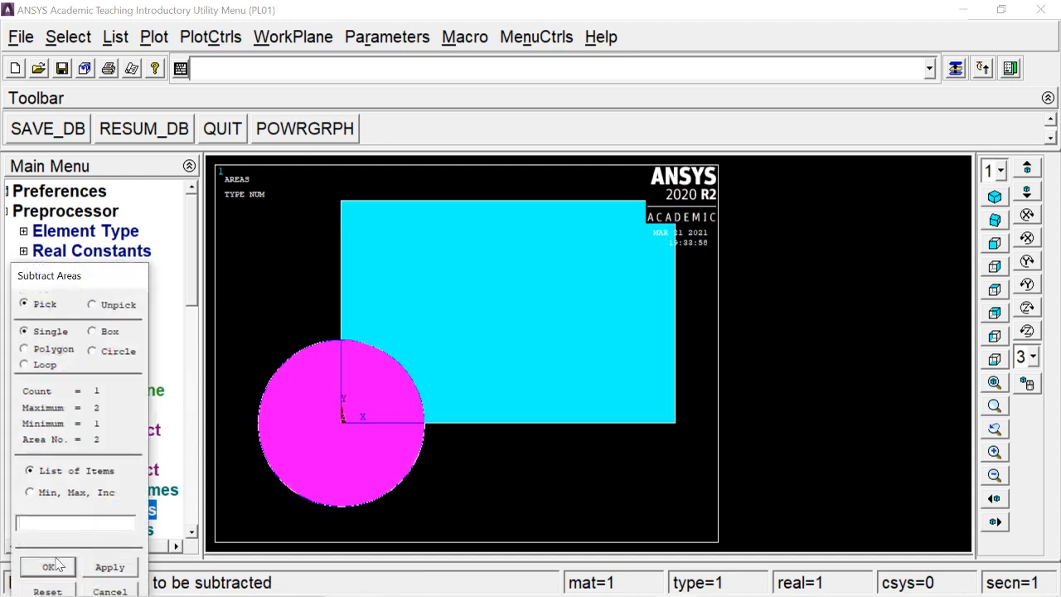
{"action": "left_click", "coordinate": [52, 566]}
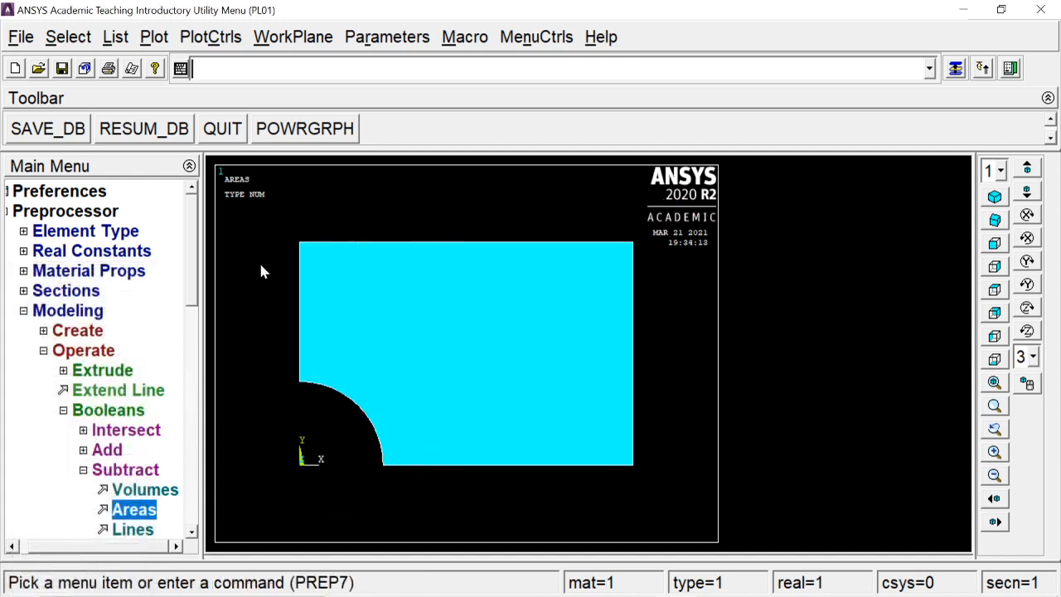
- Set the manual mesh size on all lines of the plate to 10 element divisions
{"action": "left_click", "coordinate": [80, 351]}
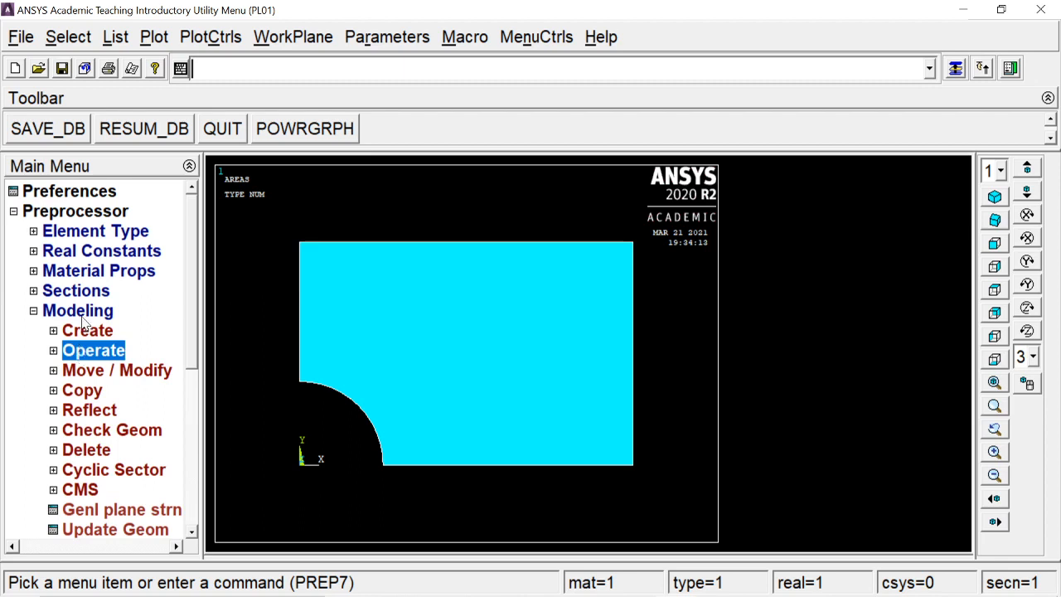
{"action": "left_click", "coordinate": [79, 311]}
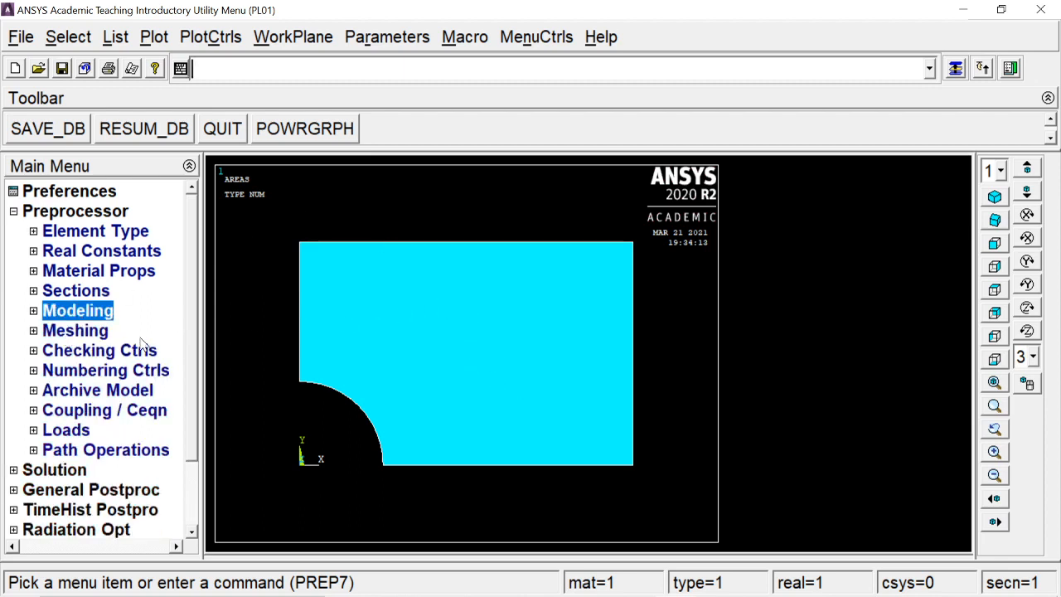
{"action": "left_click", "coordinate": [83, 332]}
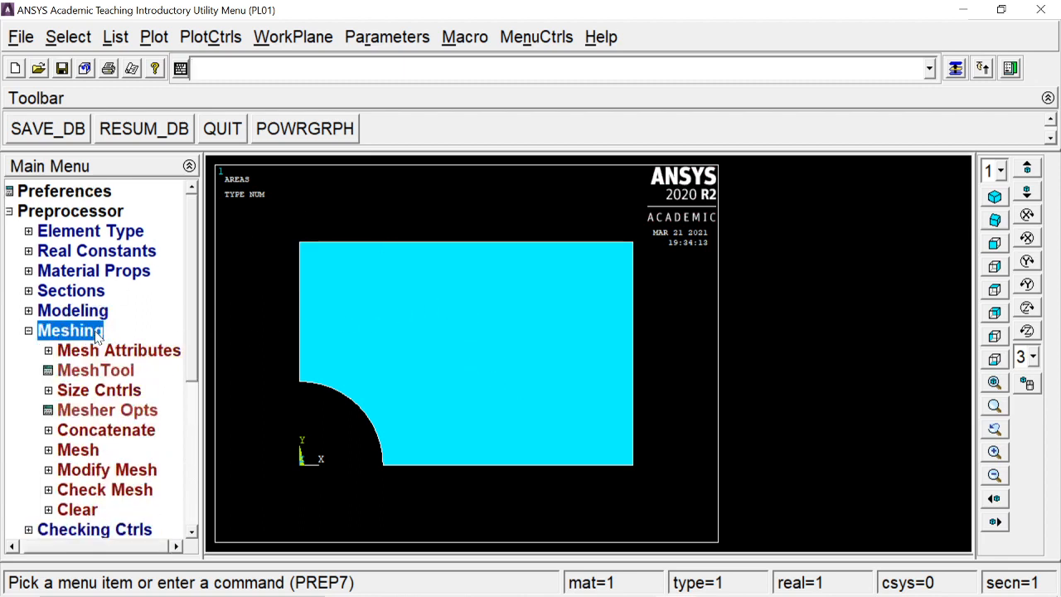
{"action": "left_click", "coordinate": [97, 391]}
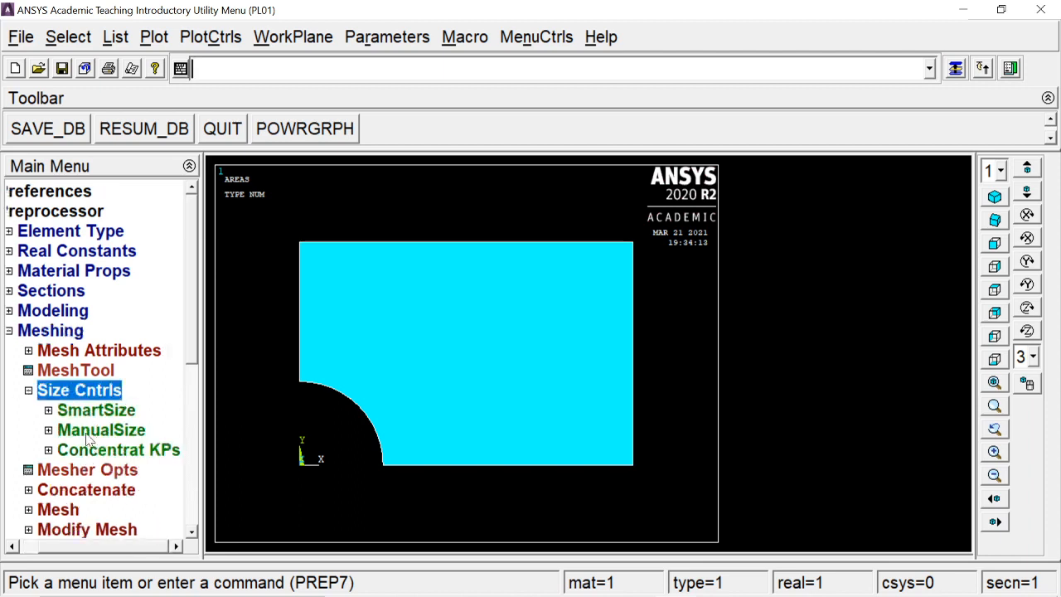
{"action": "left_click", "coordinate": [93, 433]}
{"action": "left_click", "coordinate": [121, 489]}
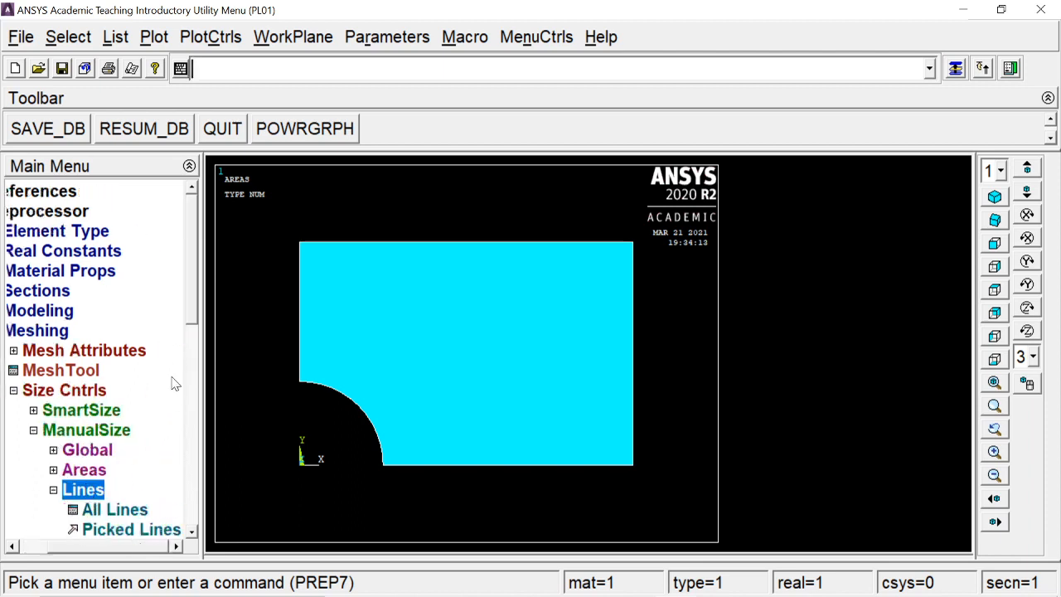
{"action": "left_click", "coordinate": [133, 510]}
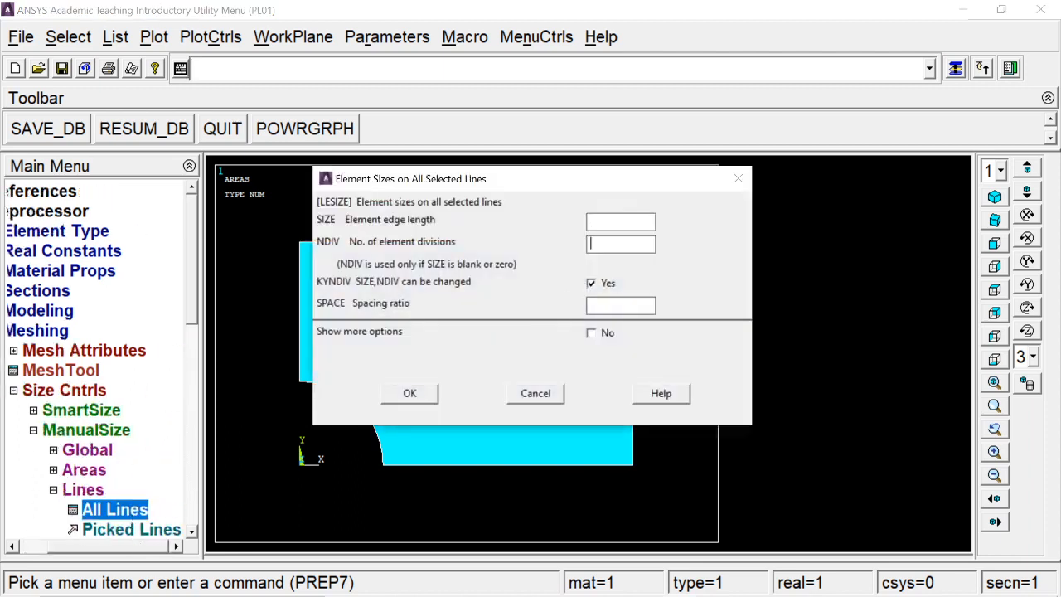
{"action": "type", "text": "10"}
{"action": "key", "text": "Return"}
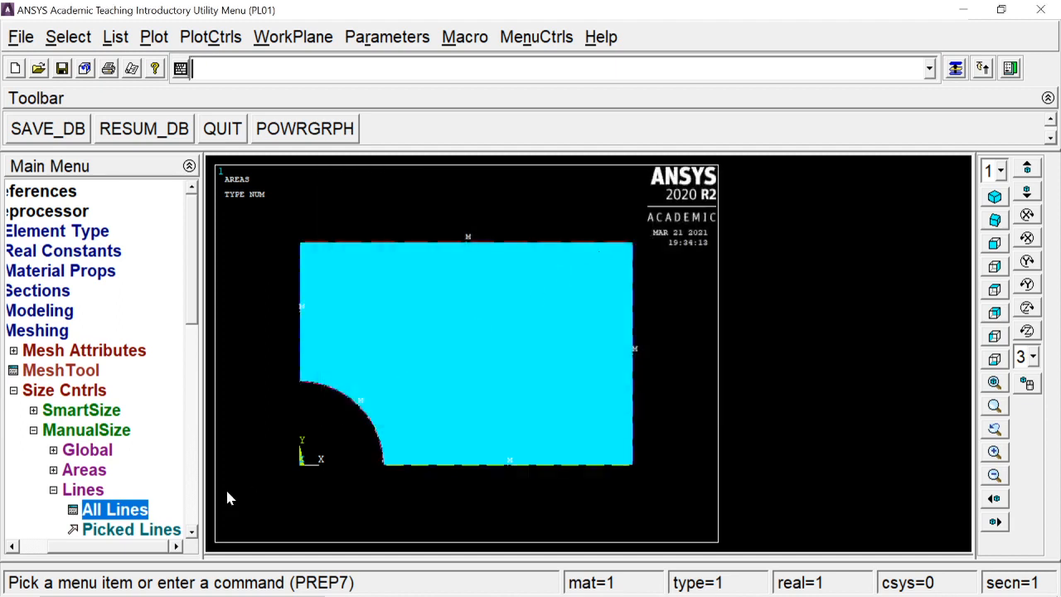
- Free-mesh the plate area with the cut-out
{"action": "left_click", "coordinate": [76, 493]}
{"action": "left_click", "coordinate": [106, 431]}
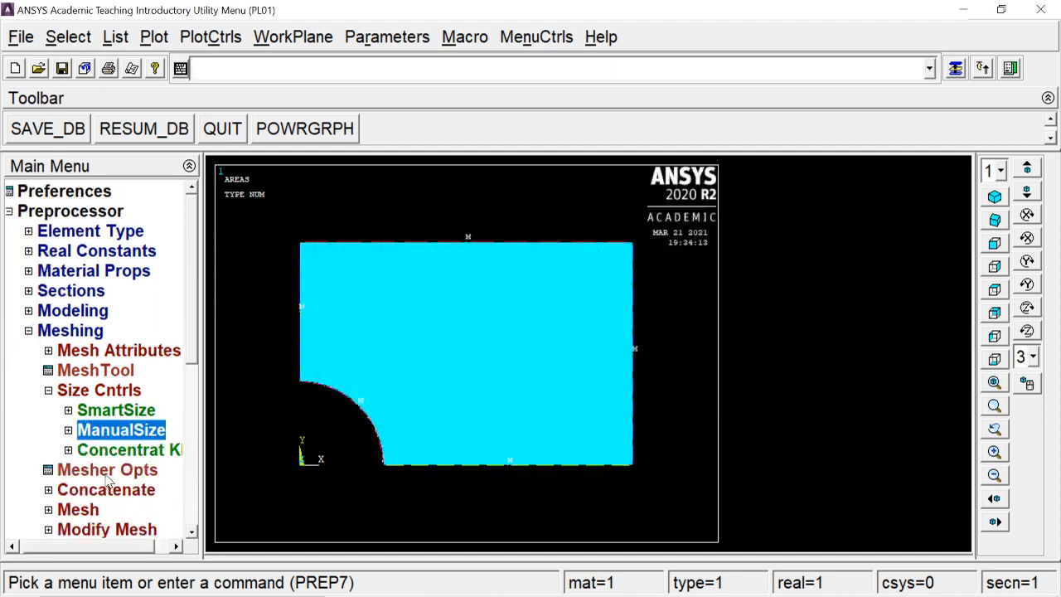
{"action": "left_click", "coordinate": [93, 511]}
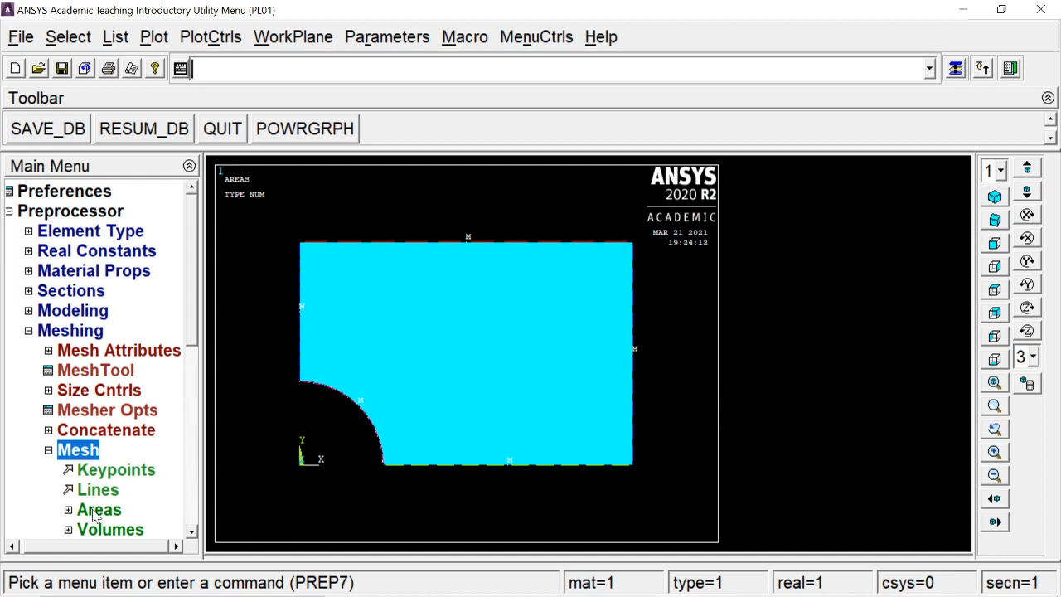
{"action": "left_click", "coordinate": [95, 512]}
{"action": "left_click_drag", "start_coordinate": [195, 320], "coordinate": [162, 415]}
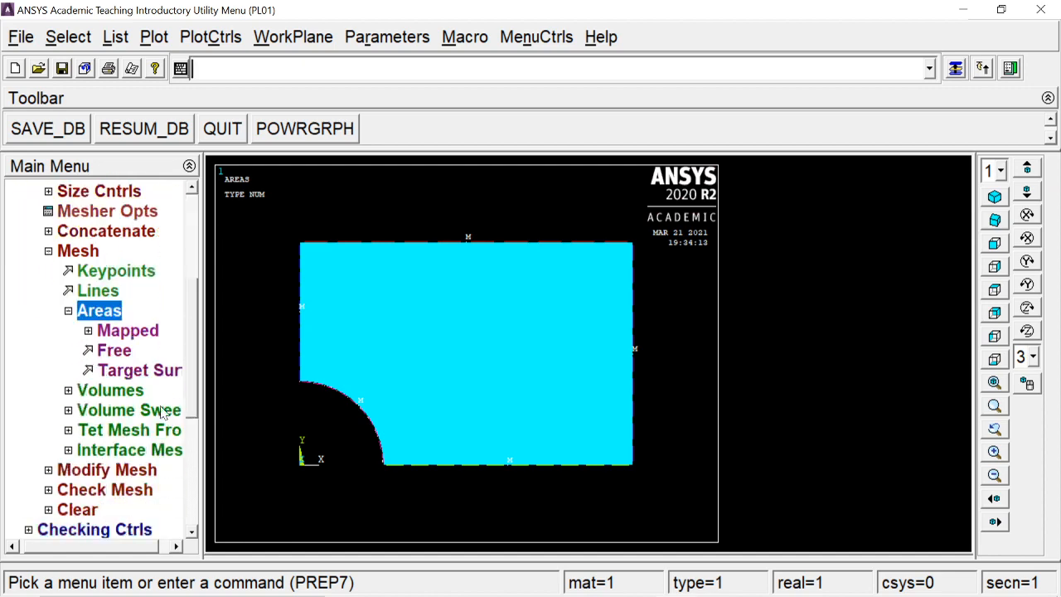
{"action": "left_click", "coordinate": [114, 350]}
{"action": "left_click", "coordinate": [483, 417]}
{"action": "left_click", "coordinate": [62, 566]}
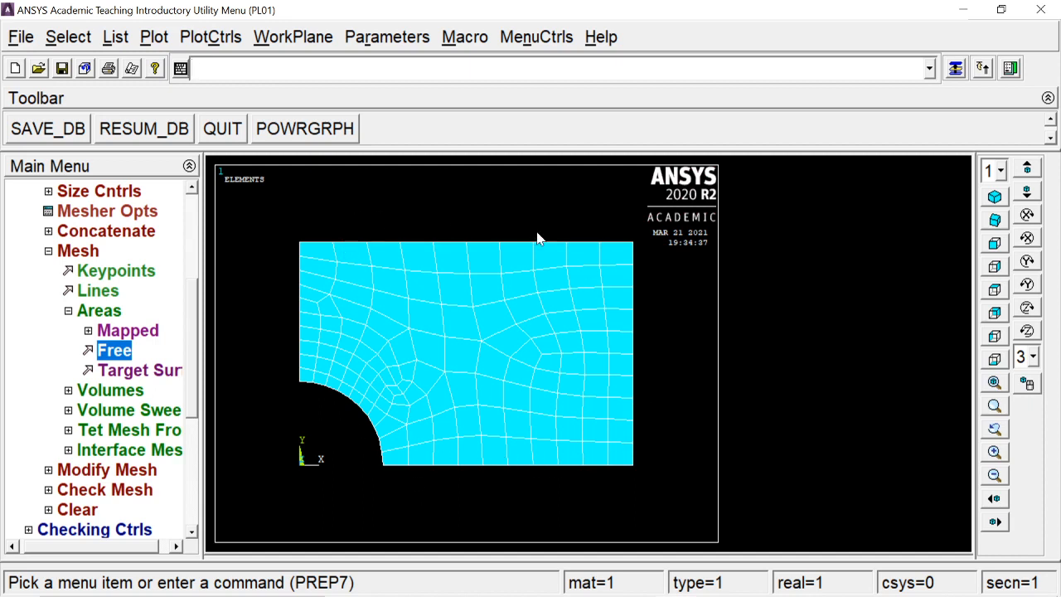
- Apply a structural symmetry boundary condition on the plate's left vertical line and bottom horizontal line
{"action": "left_click", "coordinate": [104, 309]}
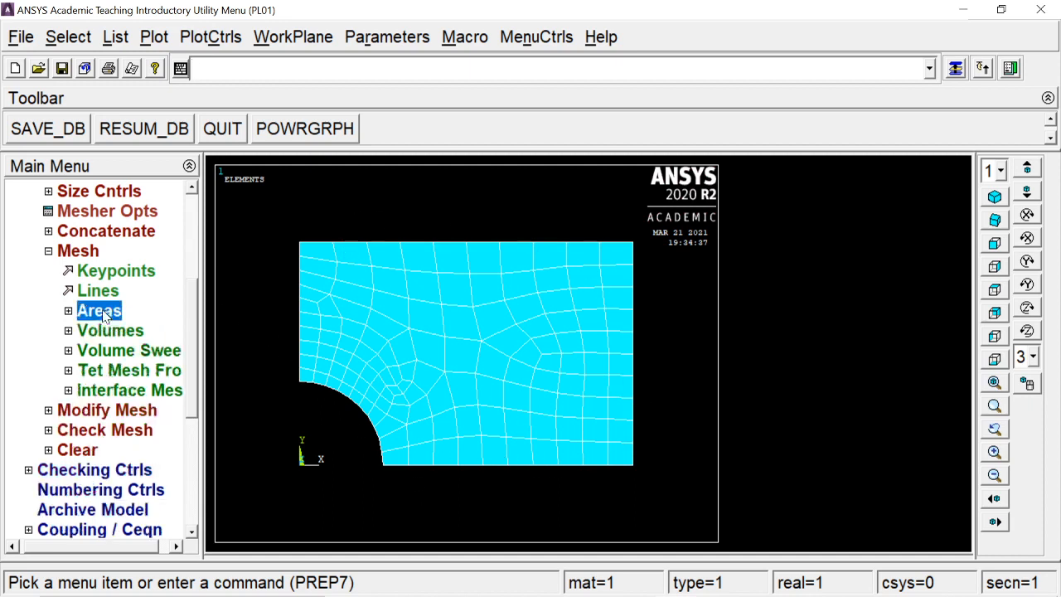
{"action": "left_click", "coordinate": [89, 250]}
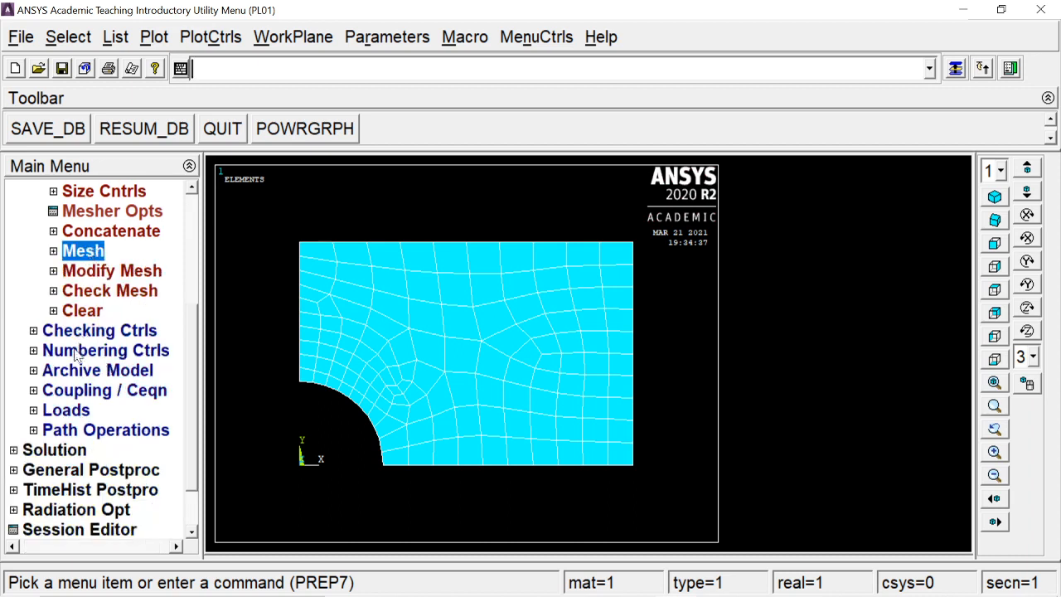
{"action": "left_click", "coordinate": [66, 409]}
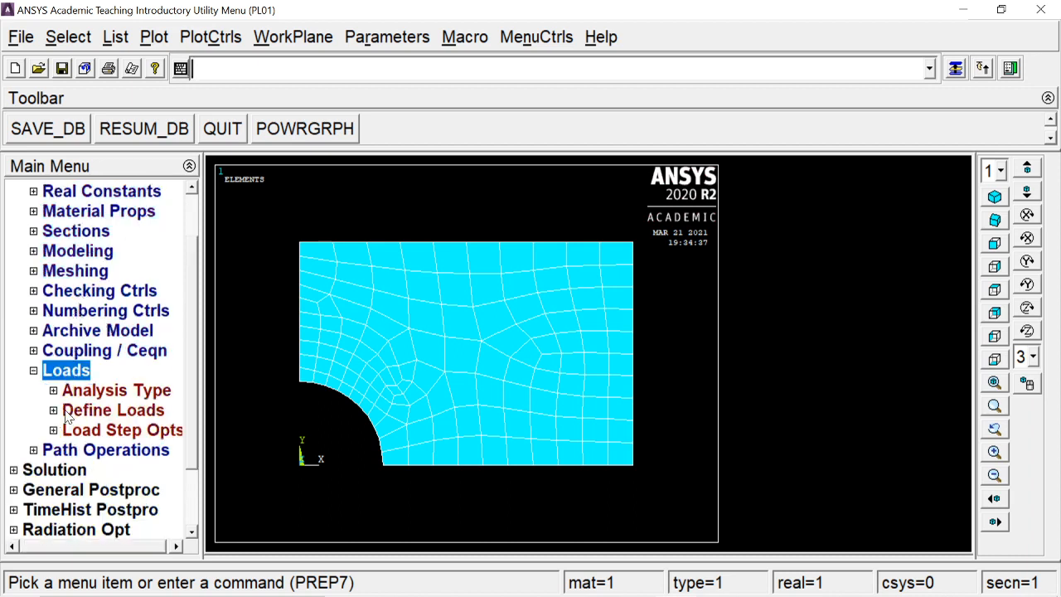
{"action": "left_click", "coordinate": [109, 416]}
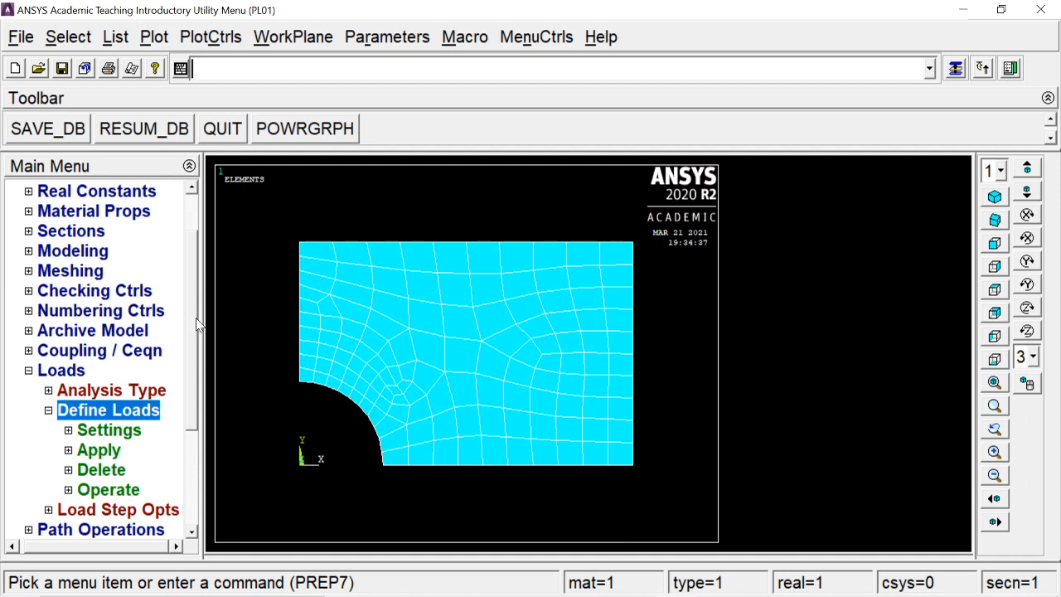
{"action": "left_click_drag", "start_coordinate": [194, 326], "coordinate": [179, 397]}
{"action": "left_click", "coordinate": [111, 314]}
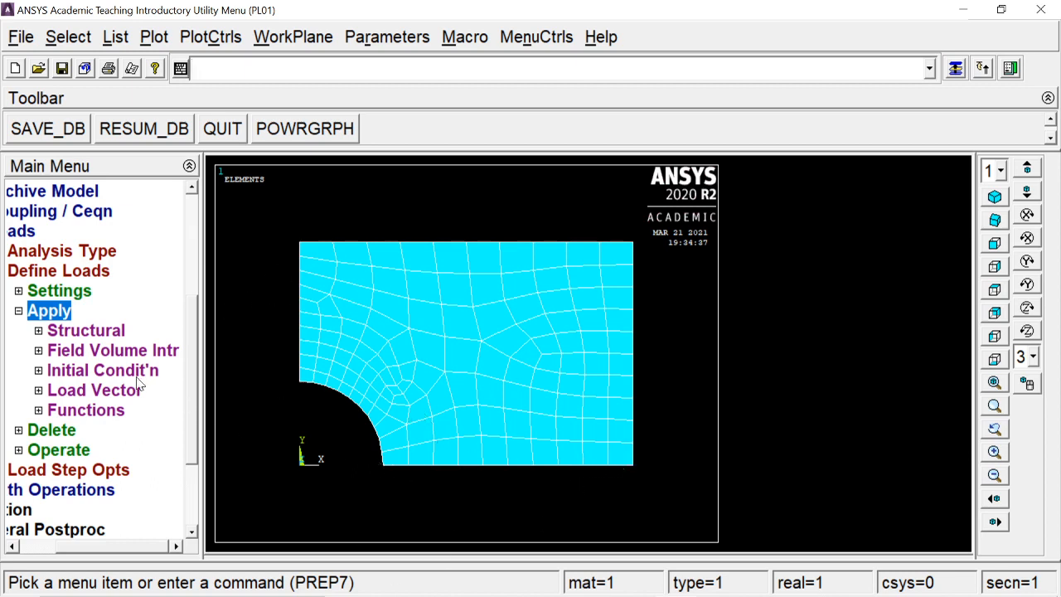
{"action": "left_click", "coordinate": [108, 332]}
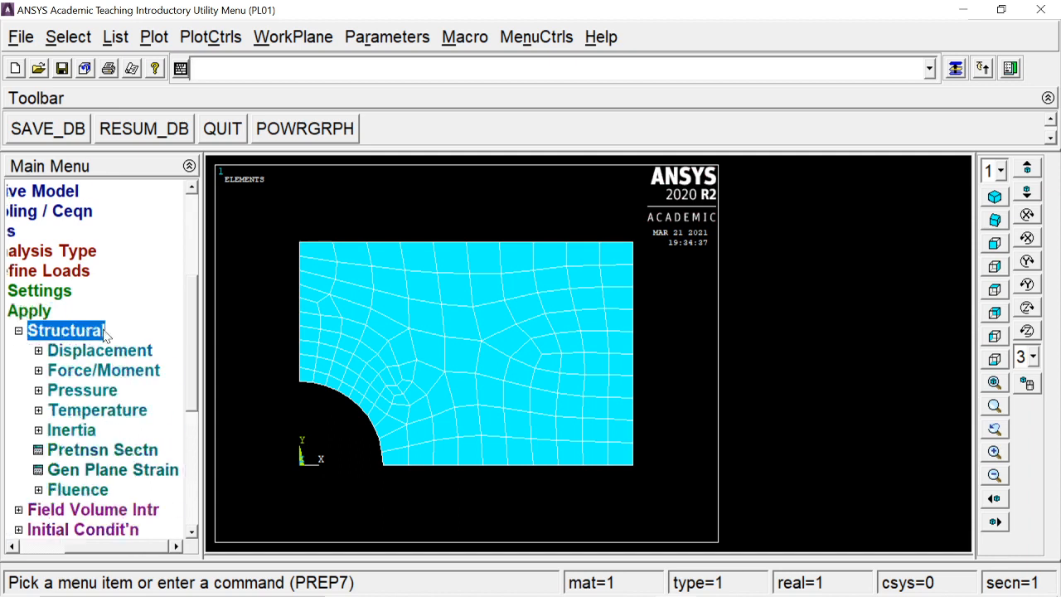
{"action": "left_click", "coordinate": [104, 358]}
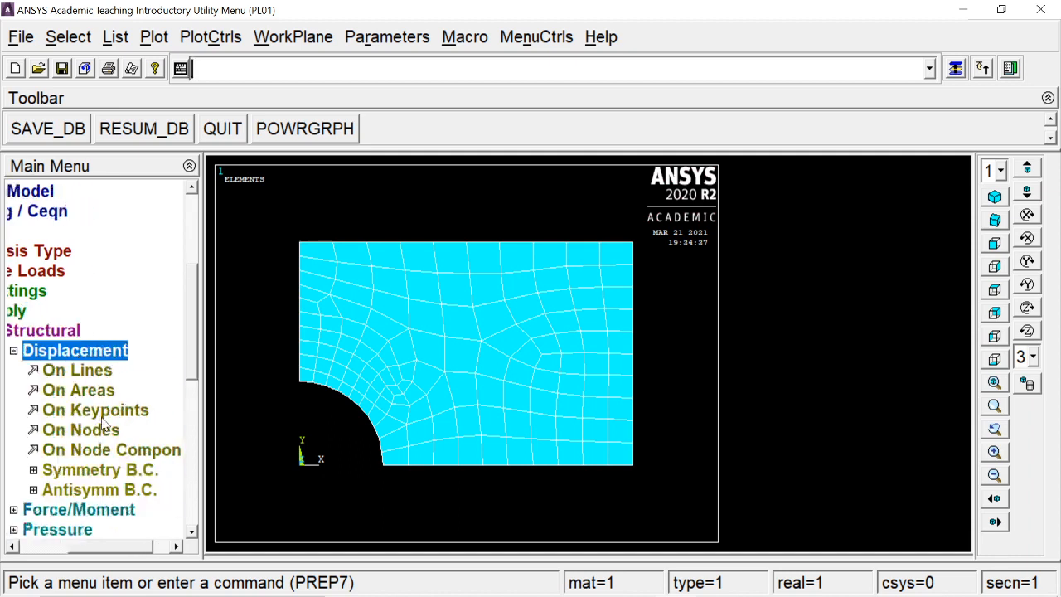
{"action": "left_click", "coordinate": [96, 472]}
{"action": "left_click", "coordinate": [95, 493]}
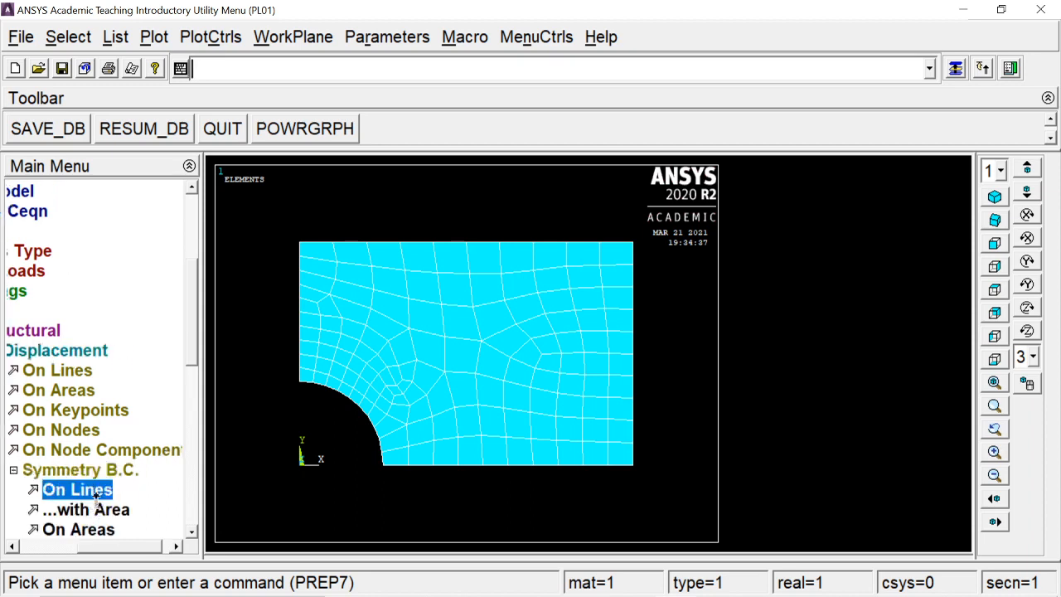
{"action": "left_click", "coordinate": [301, 343]}
{"action": "left_click", "coordinate": [440, 465]}
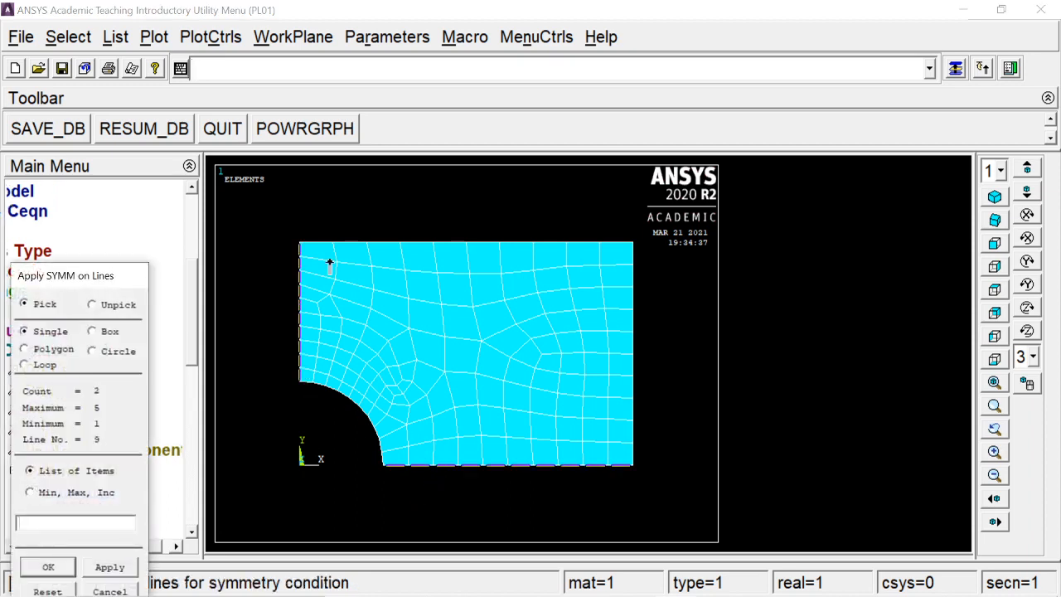
{"action": "left_click", "coordinate": [48, 570]}
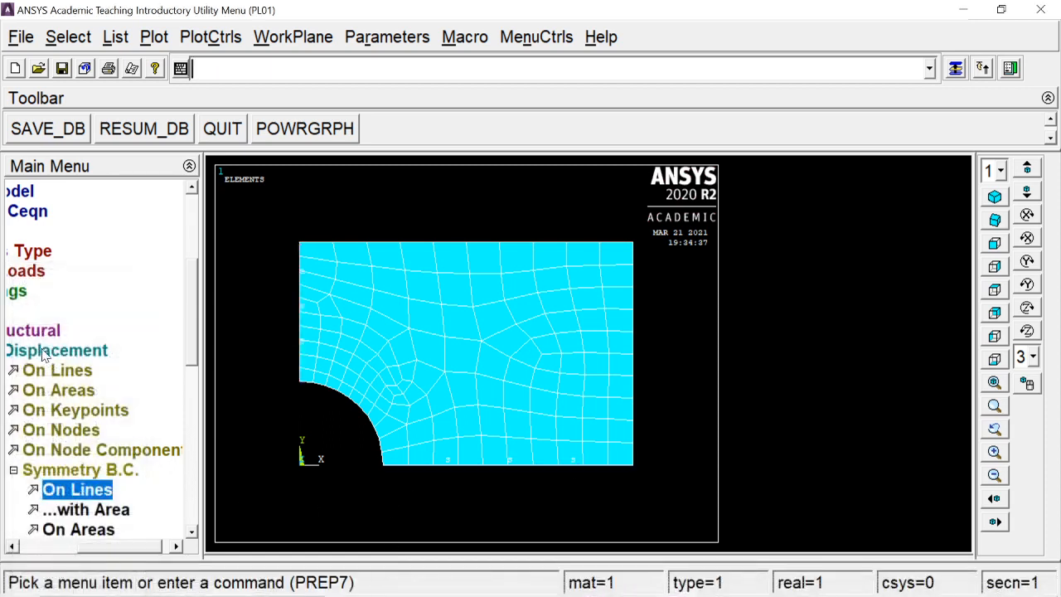
- Apply a constant pressure of -10 on the plate's right vertical line
{"action": "left_click", "coordinate": [46, 352]}
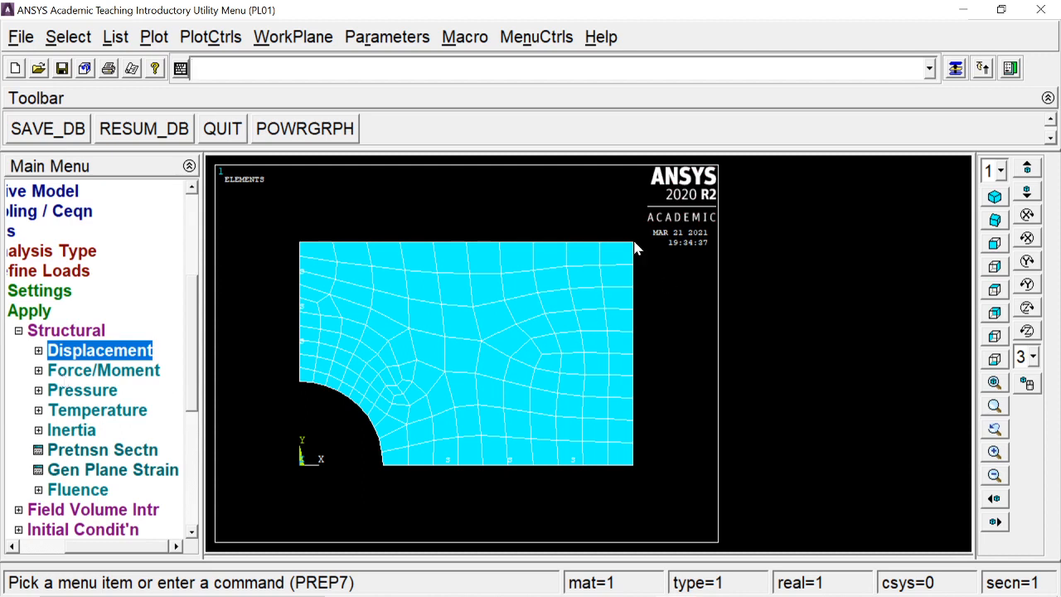
{"action": "left_click", "coordinate": [83, 391]}
{"action": "left_click", "coordinate": [66, 412]}
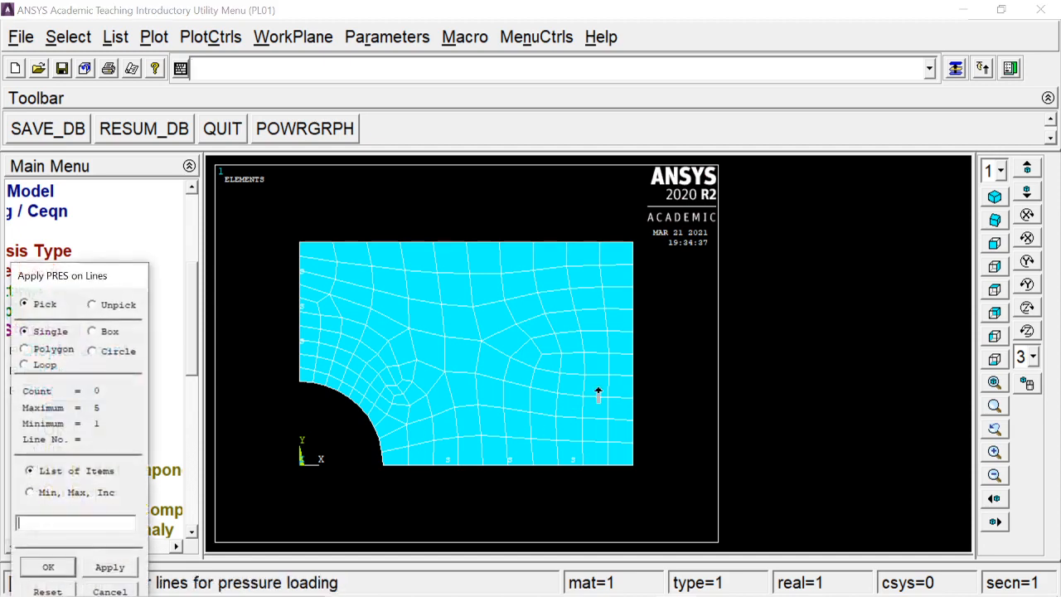
{"action": "left_click", "coordinate": [638, 360]}
{"action": "left_click", "coordinate": [63, 564]}
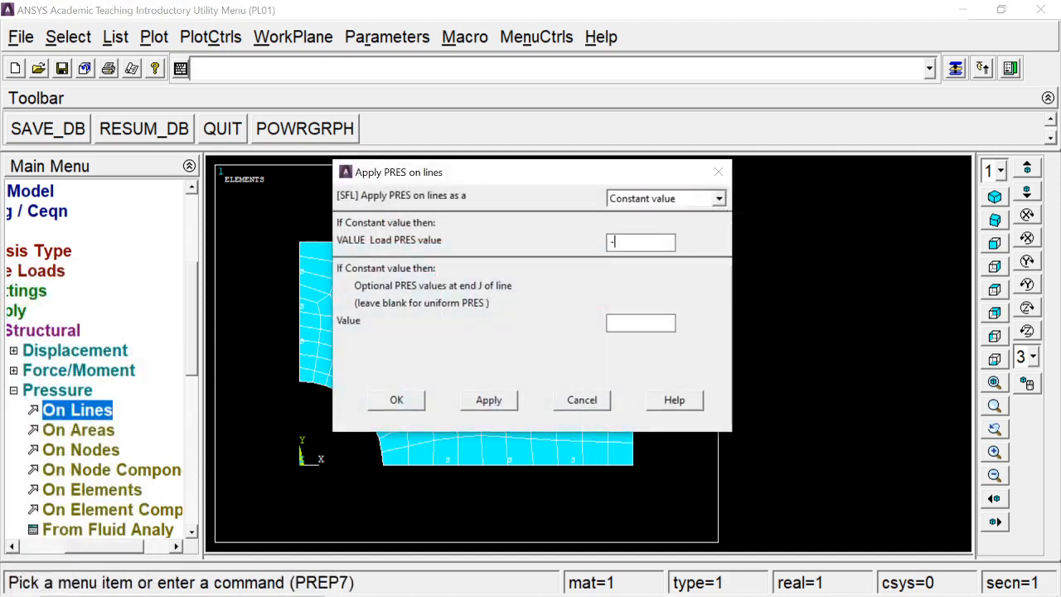
{"action": "type", "text": "-10"}
{"action": "left_click", "coordinate": [396, 400]}
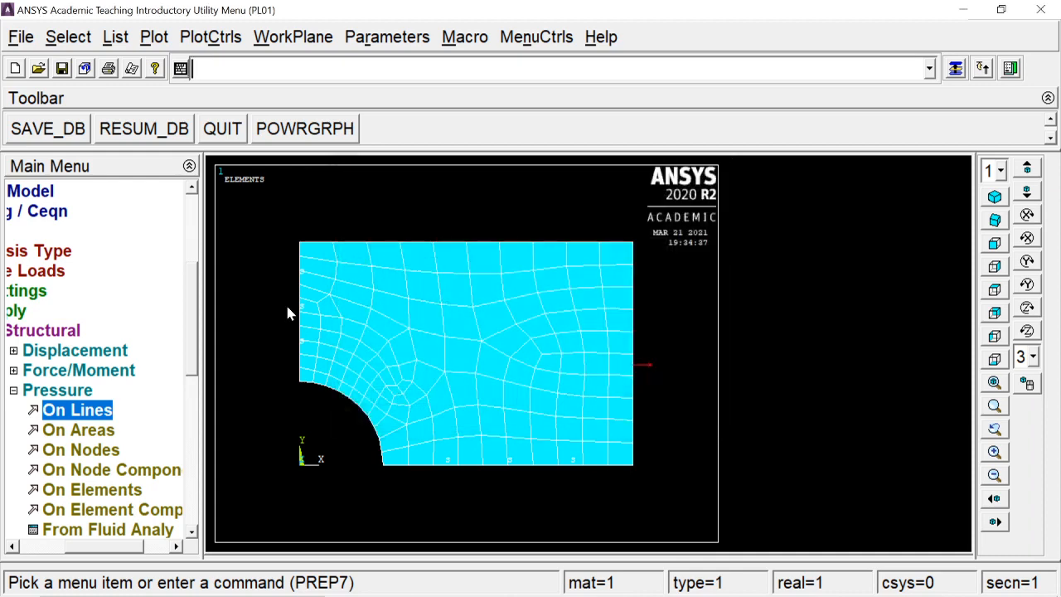
- Solve the current load step of the plate model and close the solution note and status listing
{"action": "left_click", "coordinate": [33, 390]}
{"action": "left_click", "coordinate": [79, 332]}
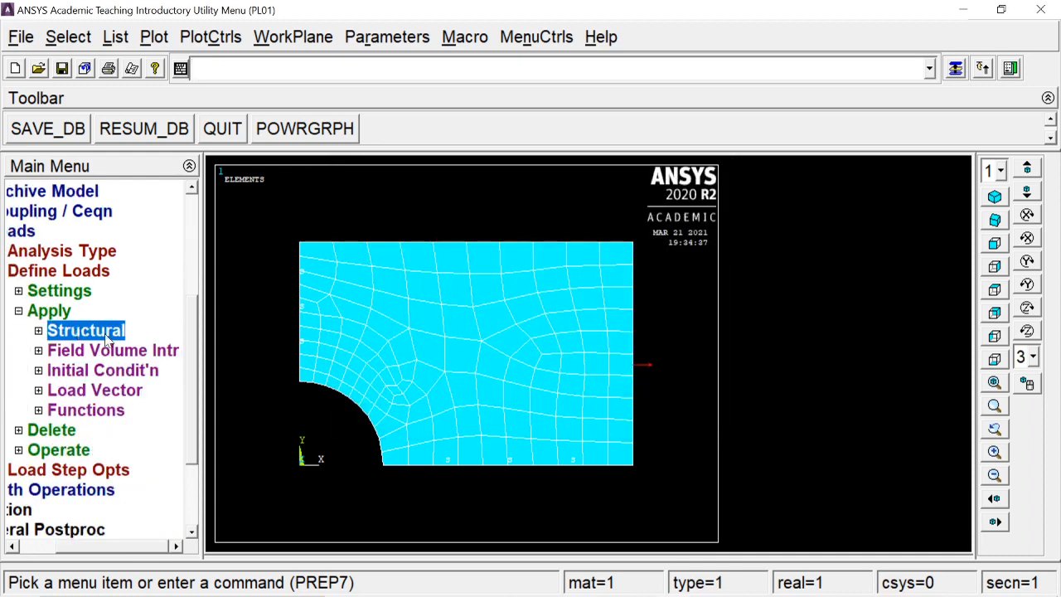
{"action": "left_click", "coordinate": [44, 270]}
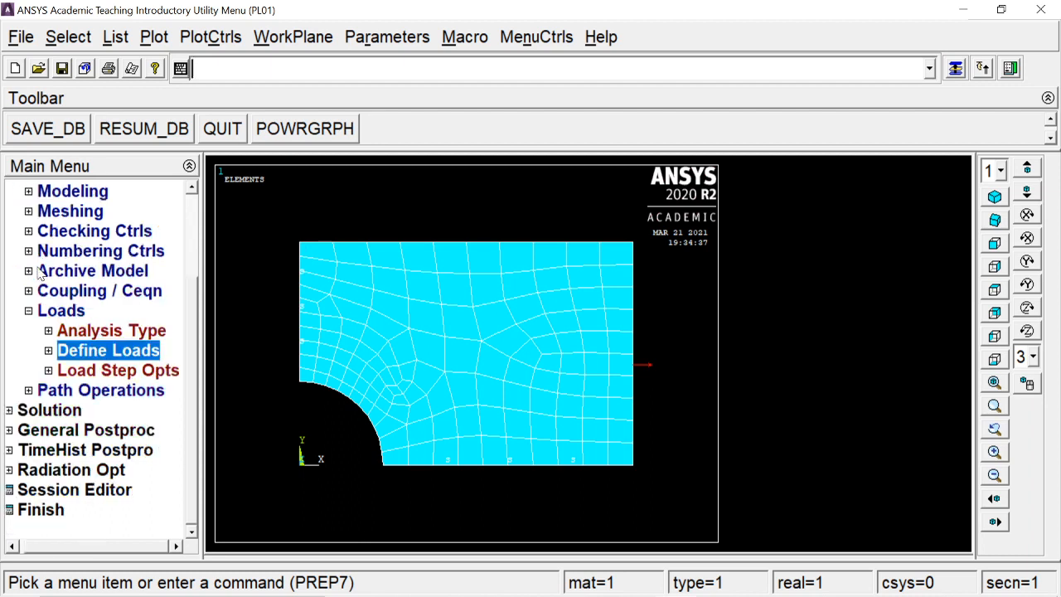
{"action": "left_click", "coordinate": [64, 309]}
{"action": "left_click", "coordinate": [55, 410]}
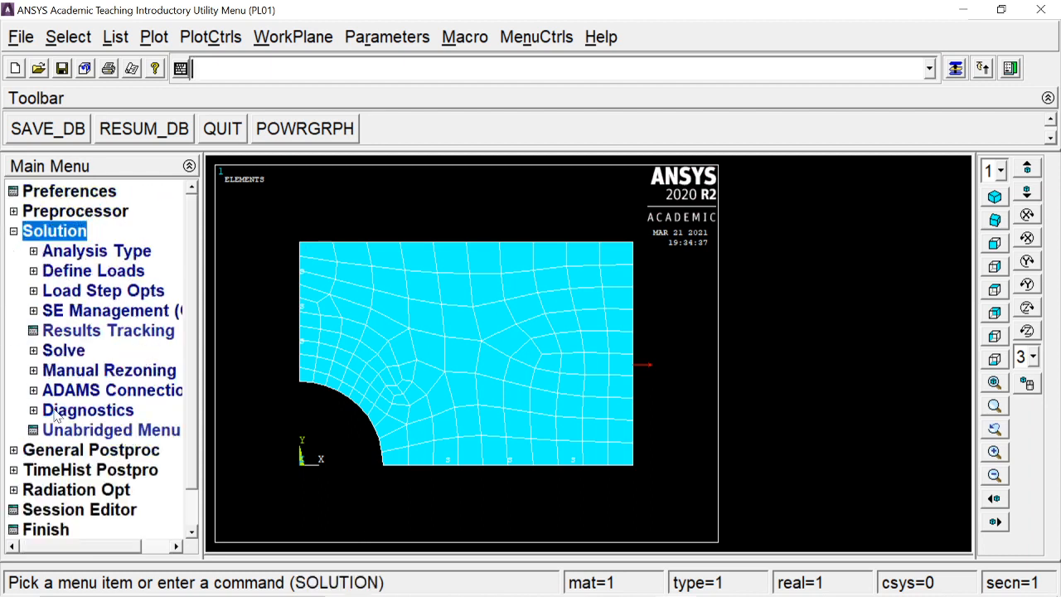
{"action": "left_click", "coordinate": [58, 346]}
{"action": "left_click", "coordinate": [83, 371]}
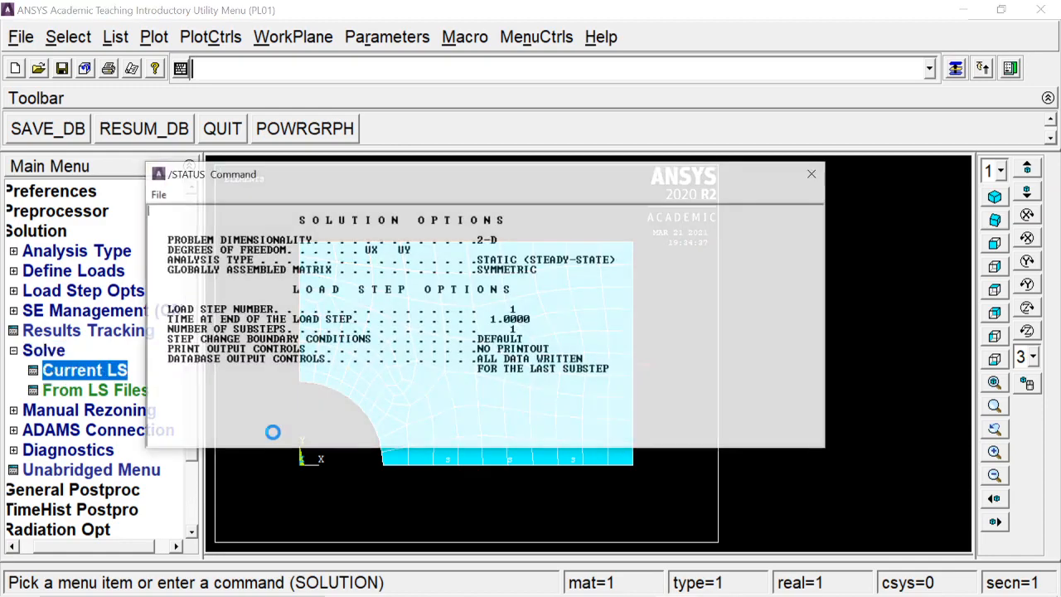
{"action": "left_click", "coordinate": [535, 392]}
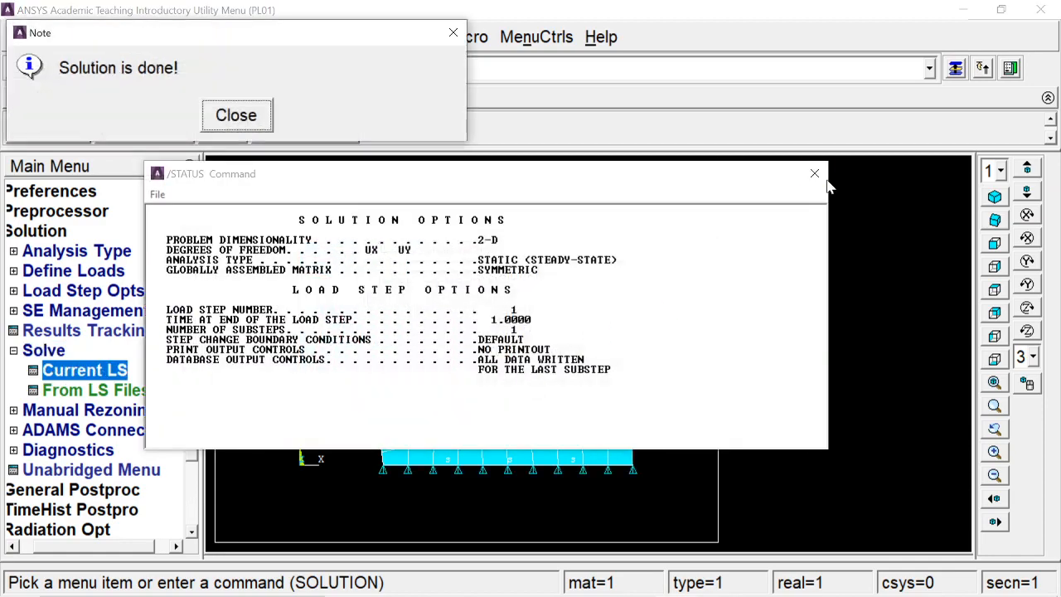
{"action": "left_click", "coordinate": [230, 114]}
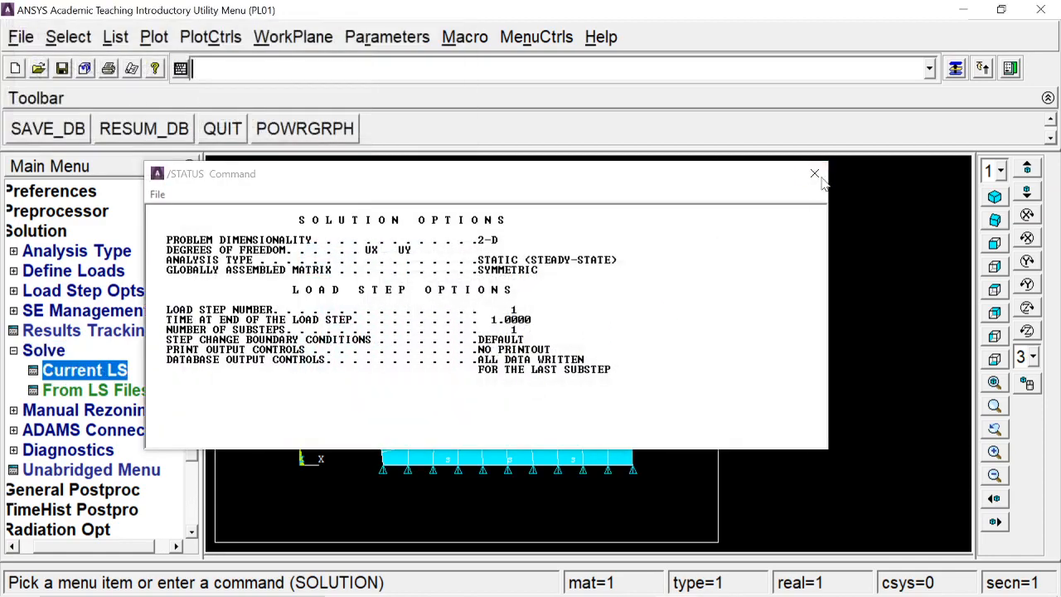
{"action": "left_click", "coordinate": [815, 174]}
- Read the last results set into the general postprocessor
{"action": "left_click", "coordinate": [33, 350]}
{"action": "left_click", "coordinate": [51, 231]}
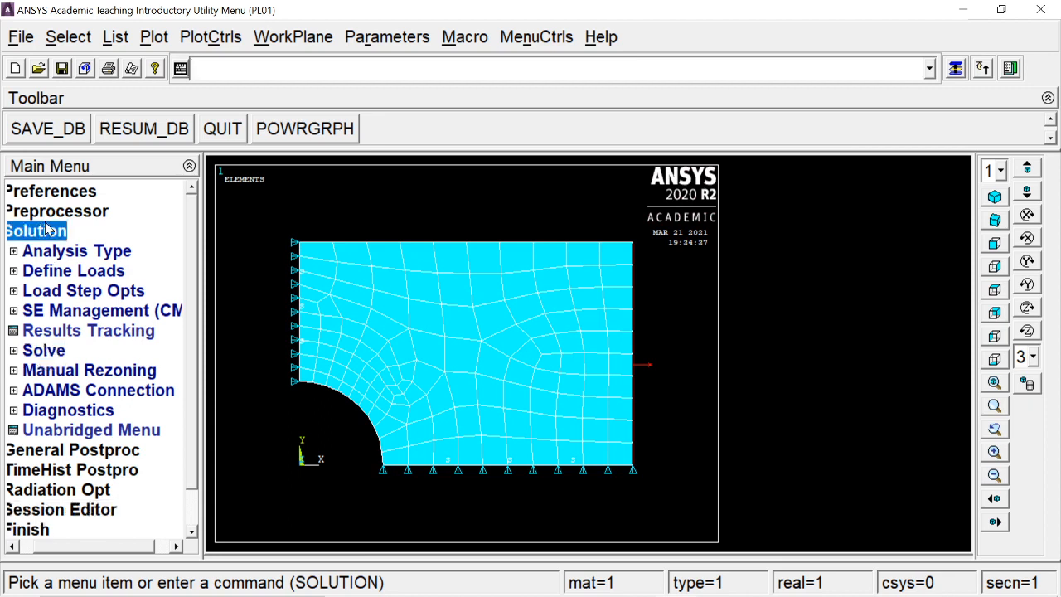
{"action": "left_click", "coordinate": [66, 251]}
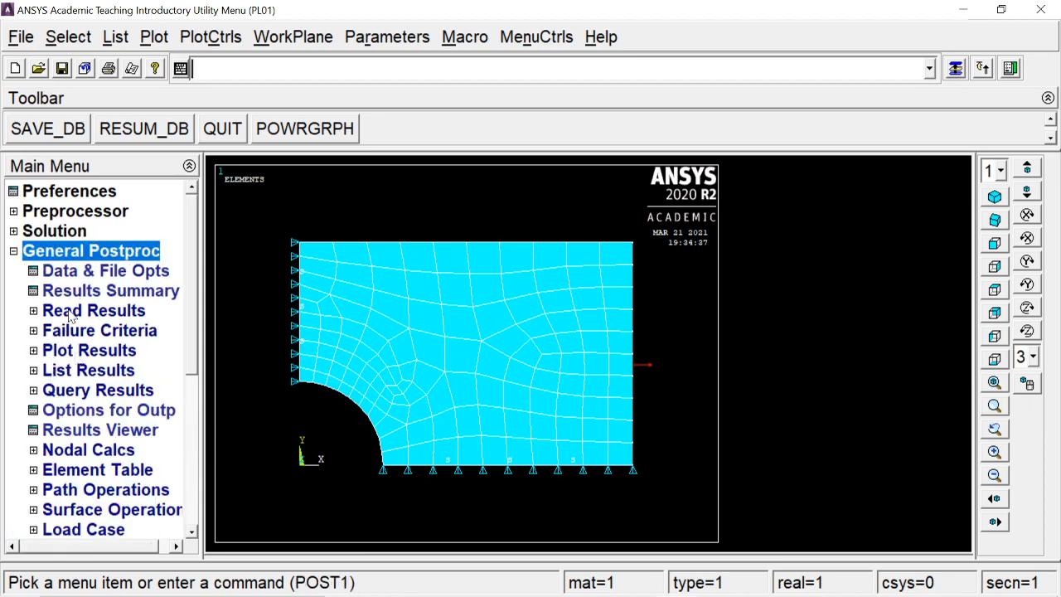
{"action": "left_click", "coordinate": [73, 315]}
{"action": "left_click", "coordinate": [83, 400]}
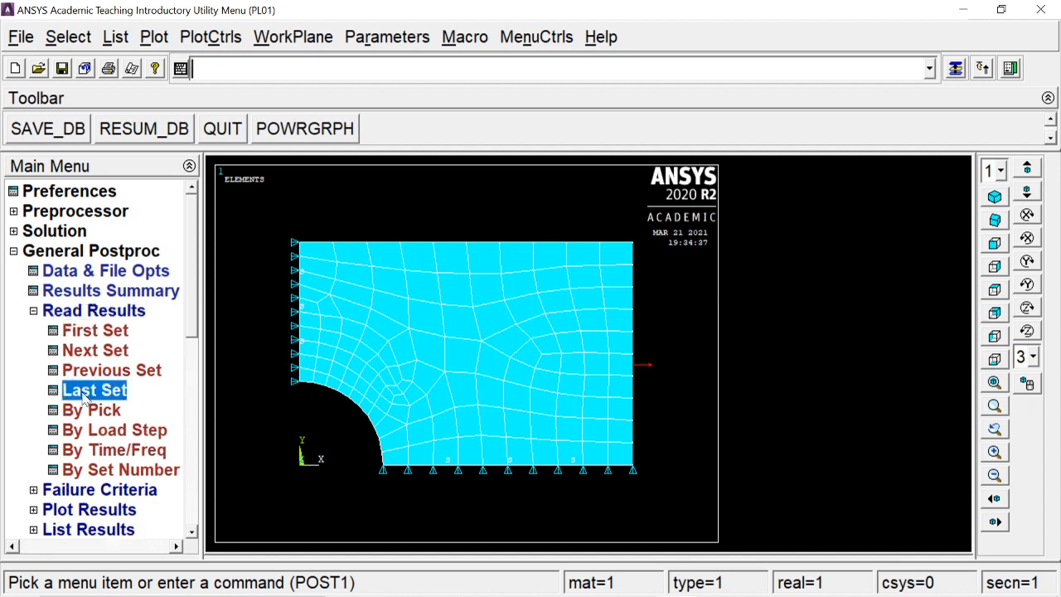
{"action": "left_click", "coordinate": [98, 313]}
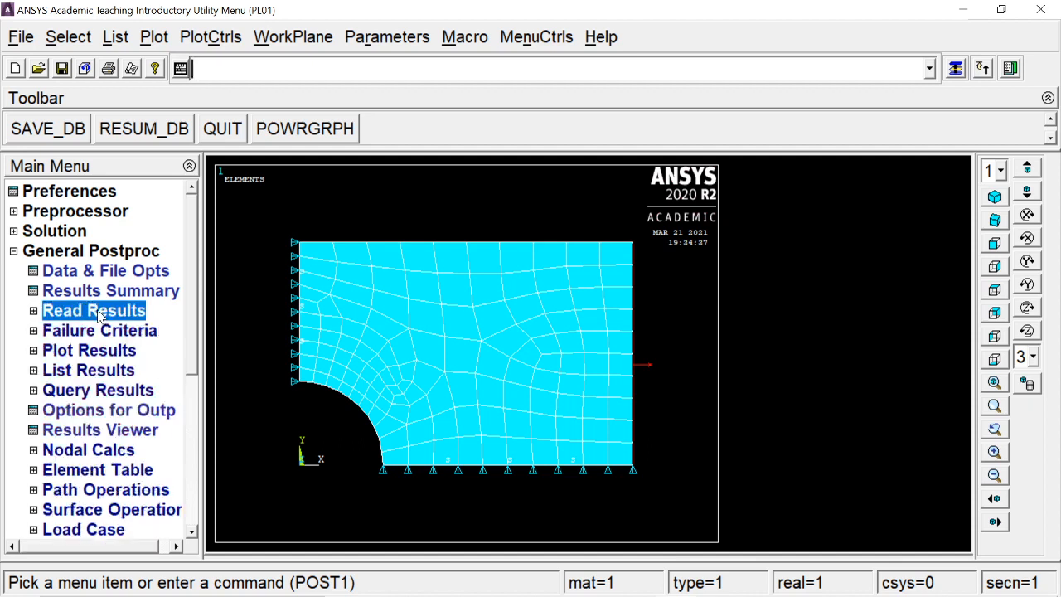
- Plot the plate's deformed shape together with the undeformed shape
{"action": "left_click", "coordinate": [89, 350]}
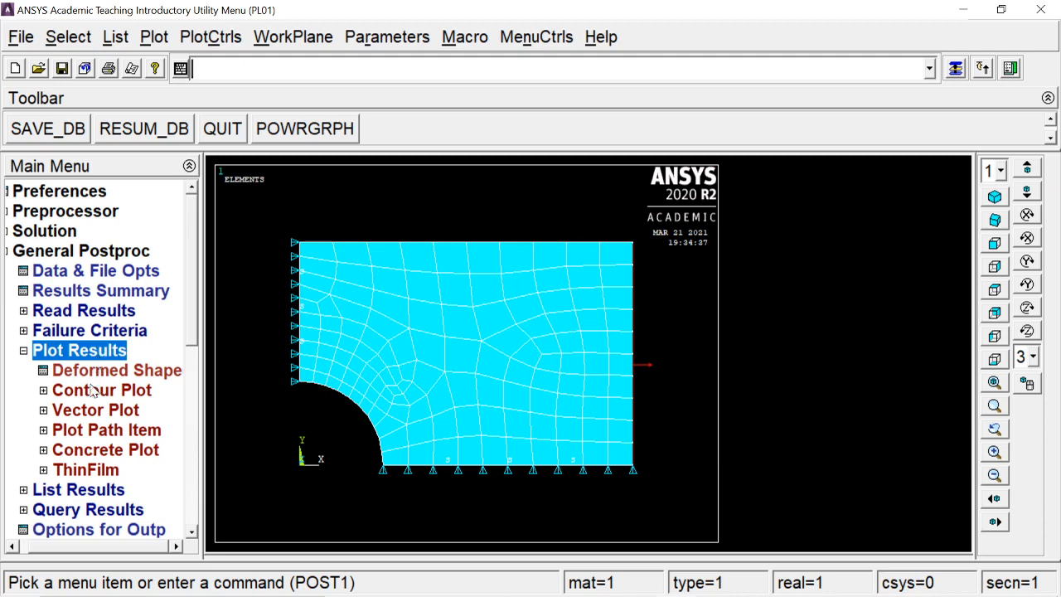
{"action": "left_click", "coordinate": [95, 373]}
{"action": "left_click", "coordinate": [603, 288]}
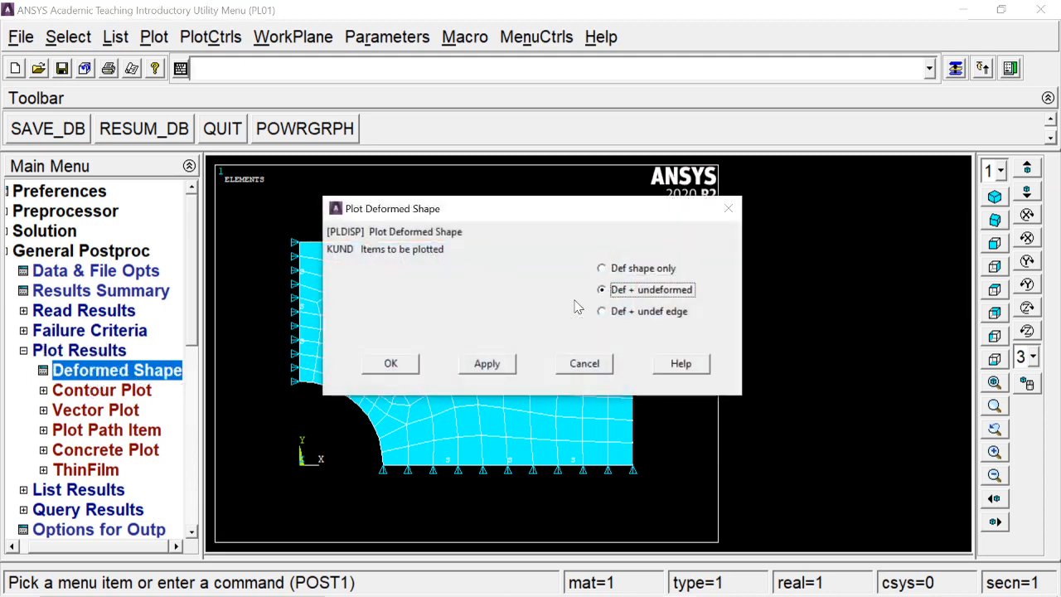
{"action": "left_click", "coordinate": [393, 367]}
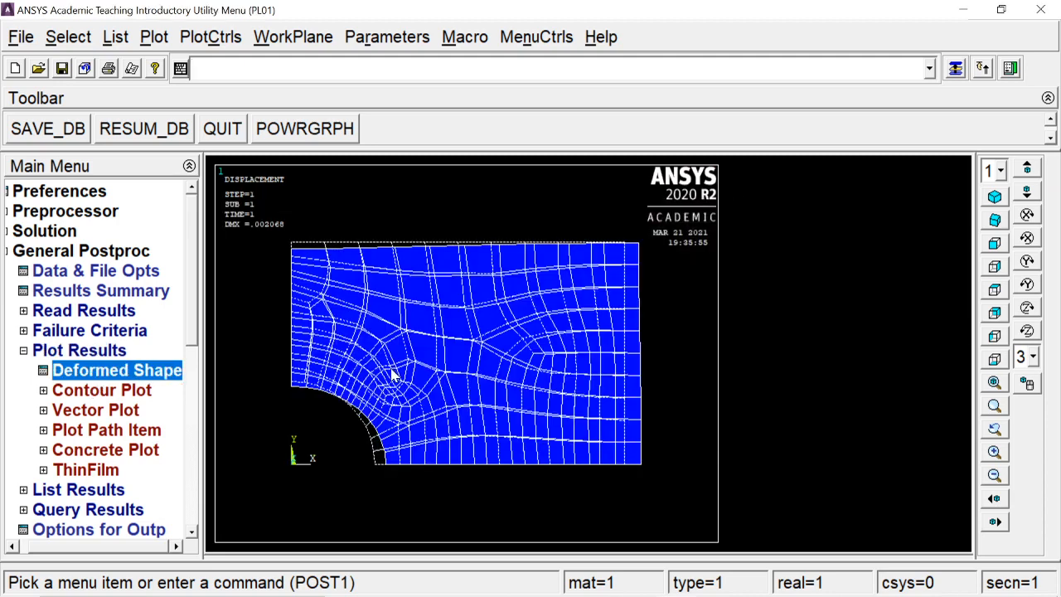
- Capture the deformed shape plot as an image and save it as bitmap pldof in the Plates folder
{"action": "left_click", "coordinate": [154, 37]}
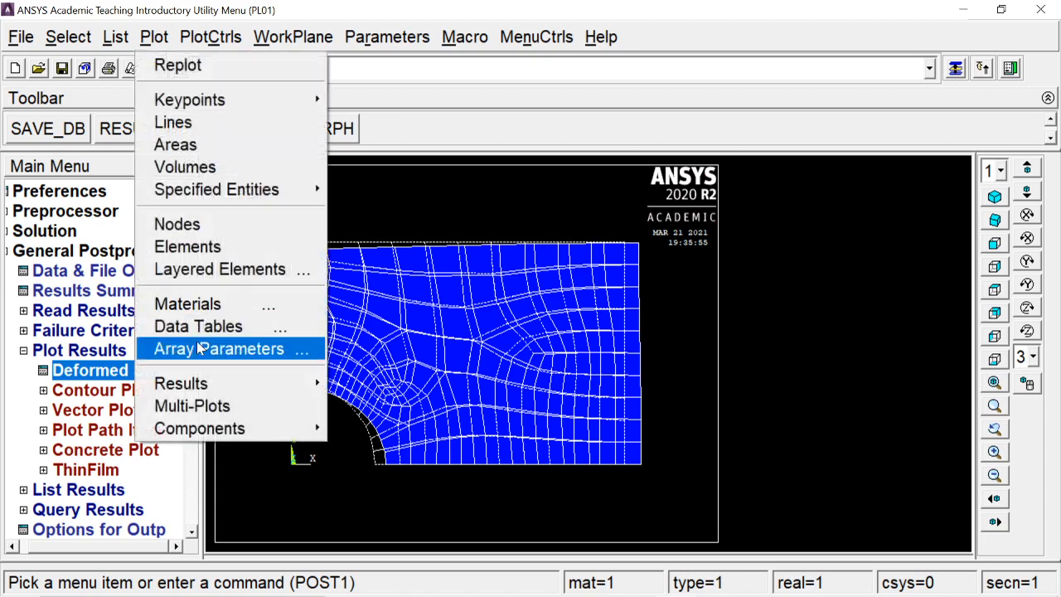
{"action": "mouse_move", "coordinate": [200, 42]}
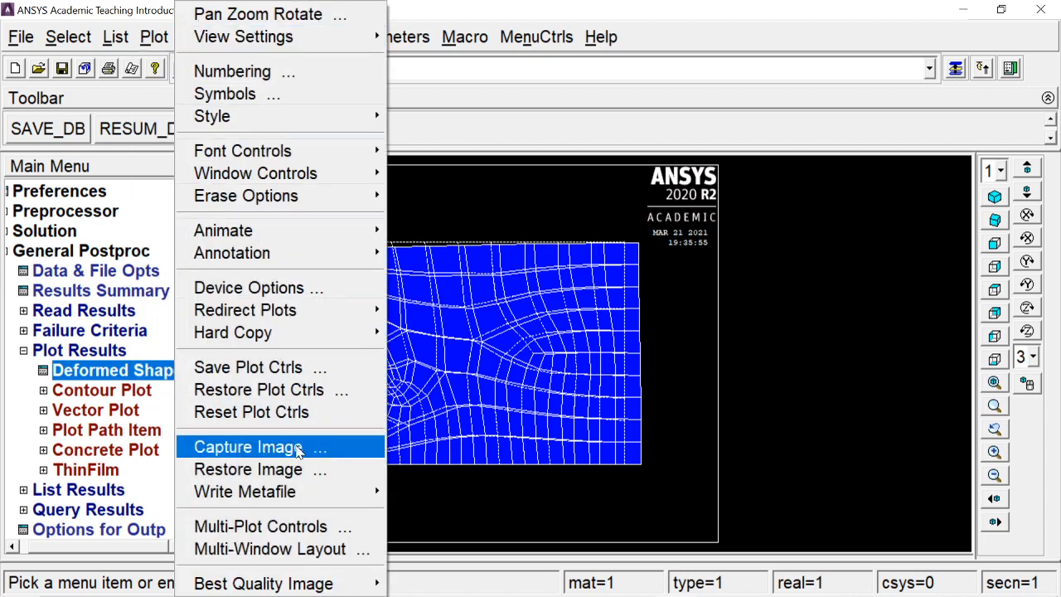
{"action": "left_click", "coordinate": [298, 448]}
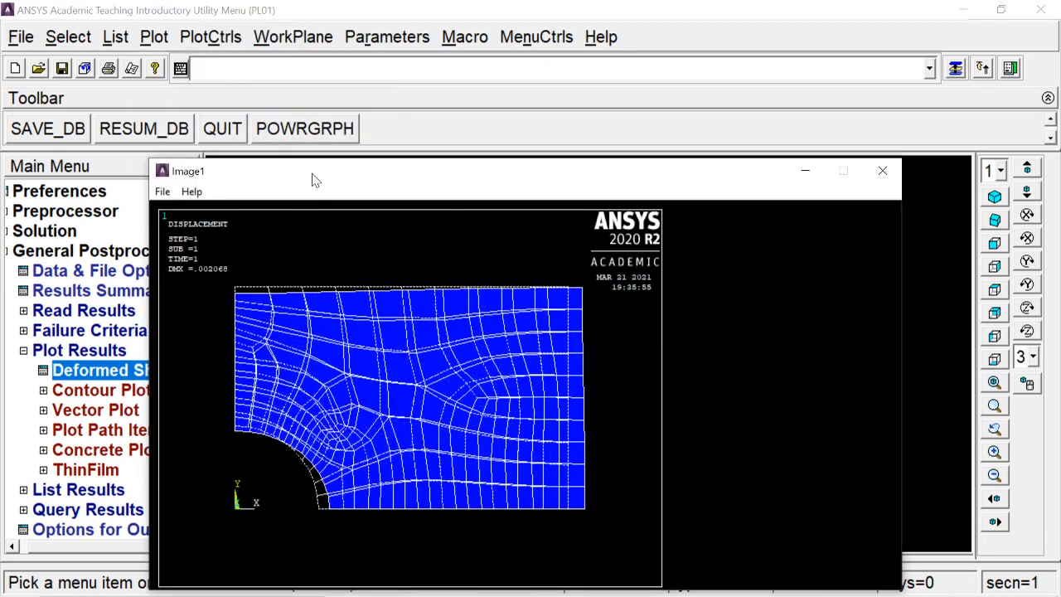
{"action": "left_click_drag", "start_coordinate": [313, 181], "coordinate": [438, 72]}
{"action": "left_click", "coordinate": [286, 83]}
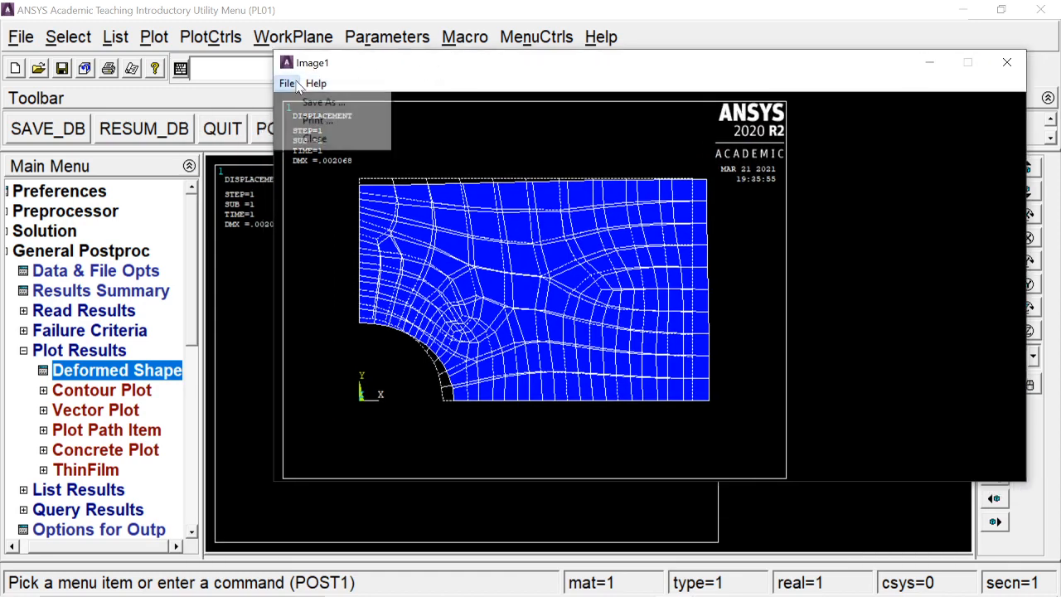
{"action": "left_click", "coordinate": [319, 103]}
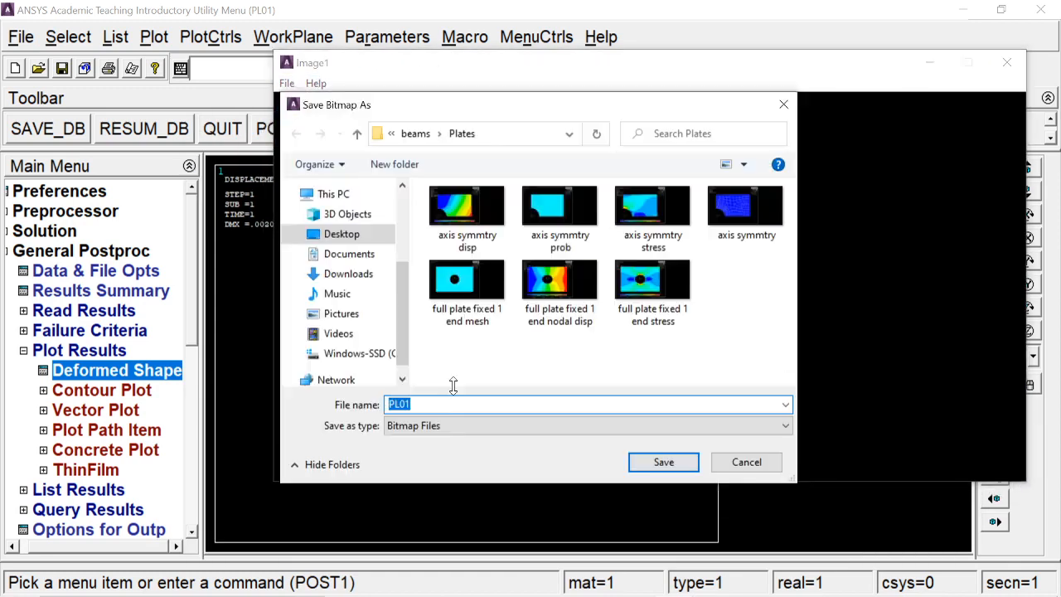
{"action": "type", "text": "pldof"}
{"action": "key", "text": "Return"}
- Plot the nodal solution contour of the displacement vector sum on the deformed shape only
{"action": "left_click", "coordinate": [99, 394]}
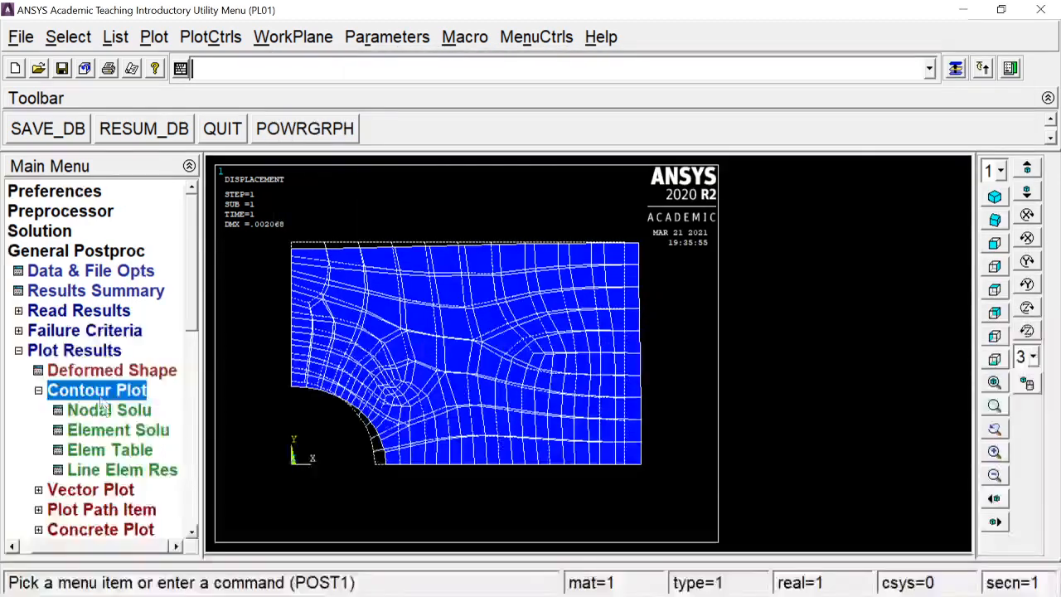
{"action": "left_click", "coordinate": [114, 415]}
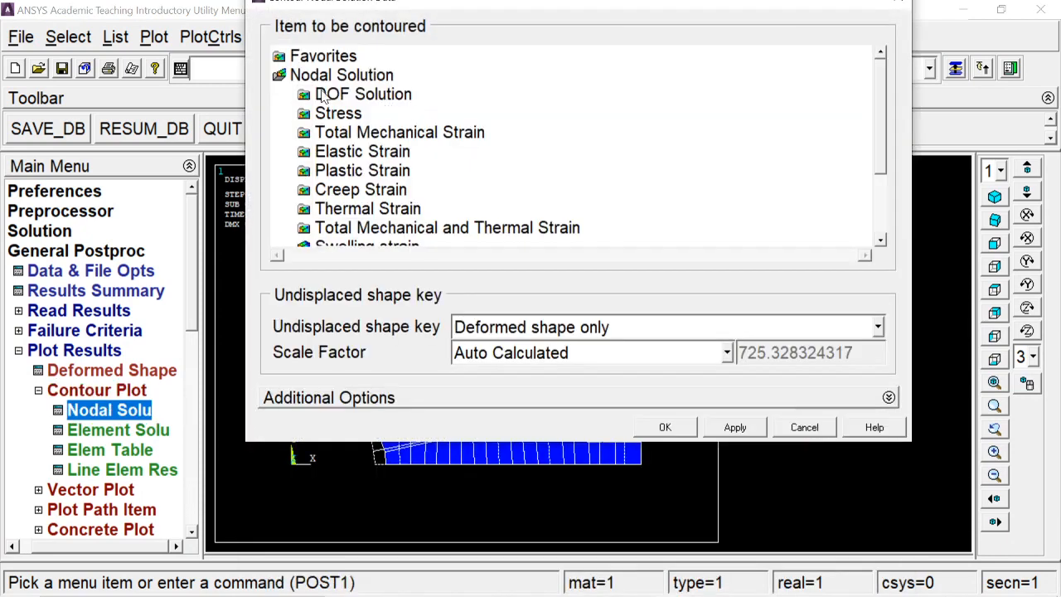
{"action": "left_click", "coordinate": [324, 96]}
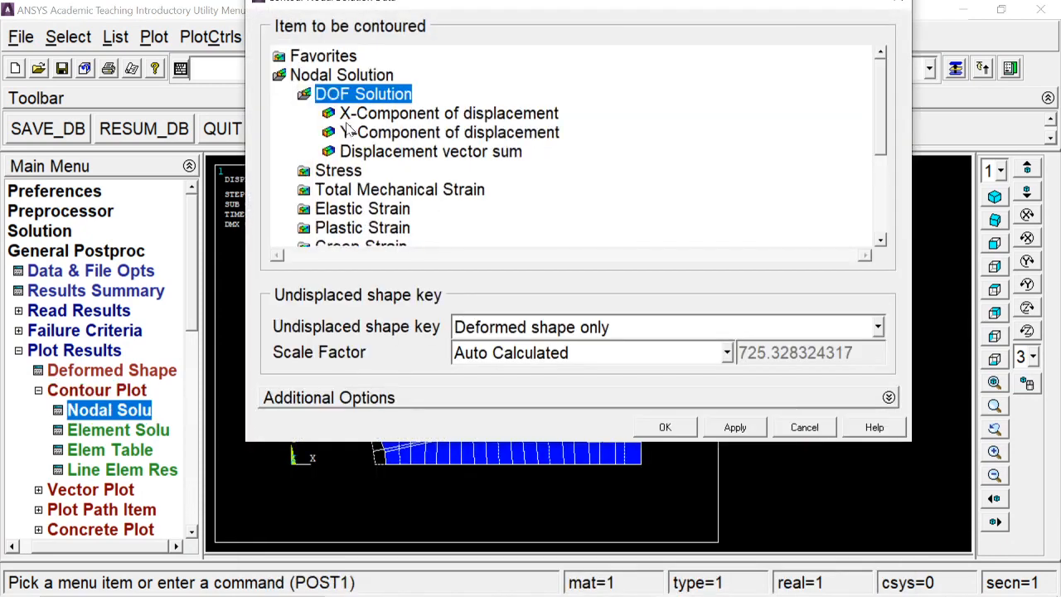
{"action": "left_click", "coordinate": [365, 151]}
{"action": "left_click", "coordinate": [664, 426]}
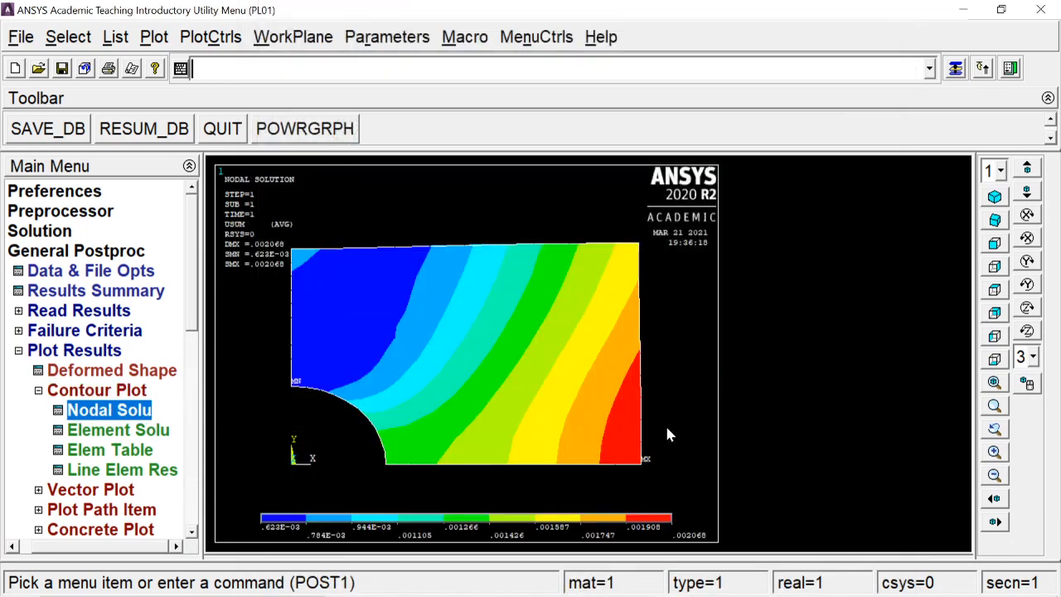
- Capture the displacement contour plot, save it as bitmap pldisp in the Plates folder, and close the captured image
{"action": "left_click", "coordinate": [195, 39]}
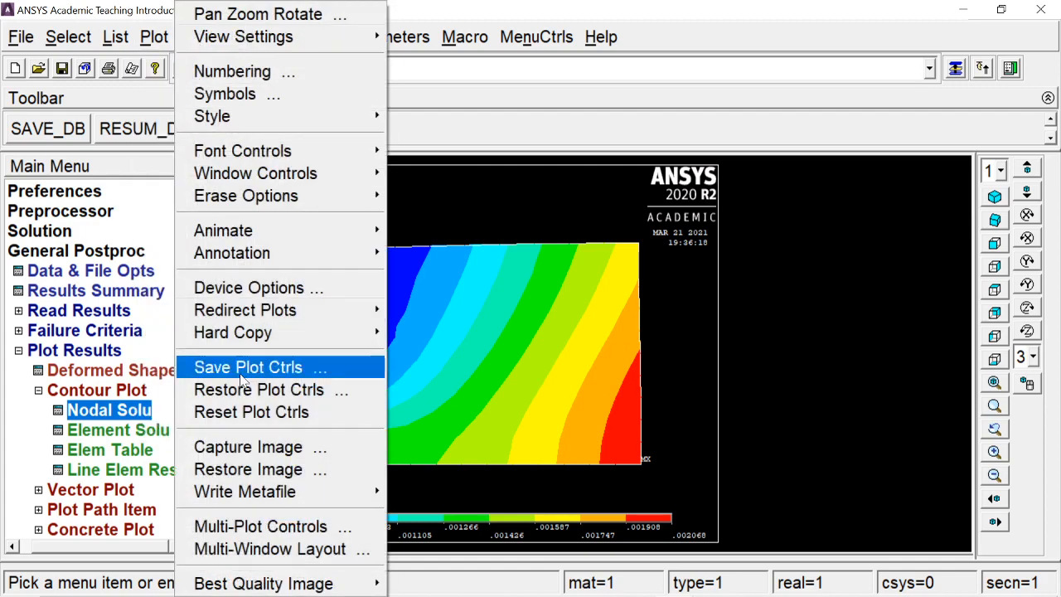
{"action": "left_click", "coordinate": [252, 445]}
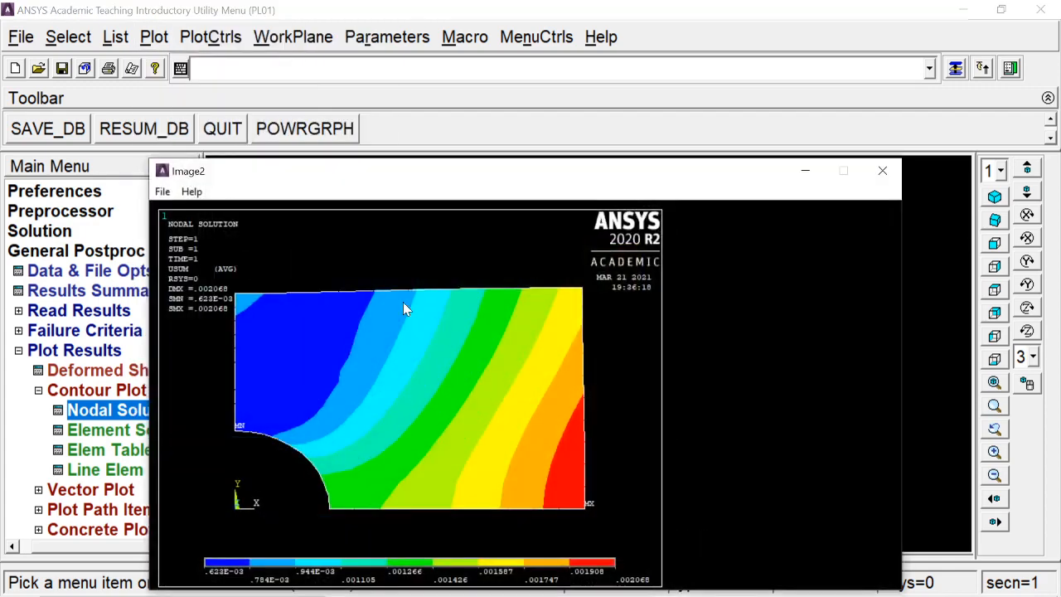
{"action": "left_click", "coordinate": [162, 191]}
{"action": "left_click", "coordinate": [180, 209]}
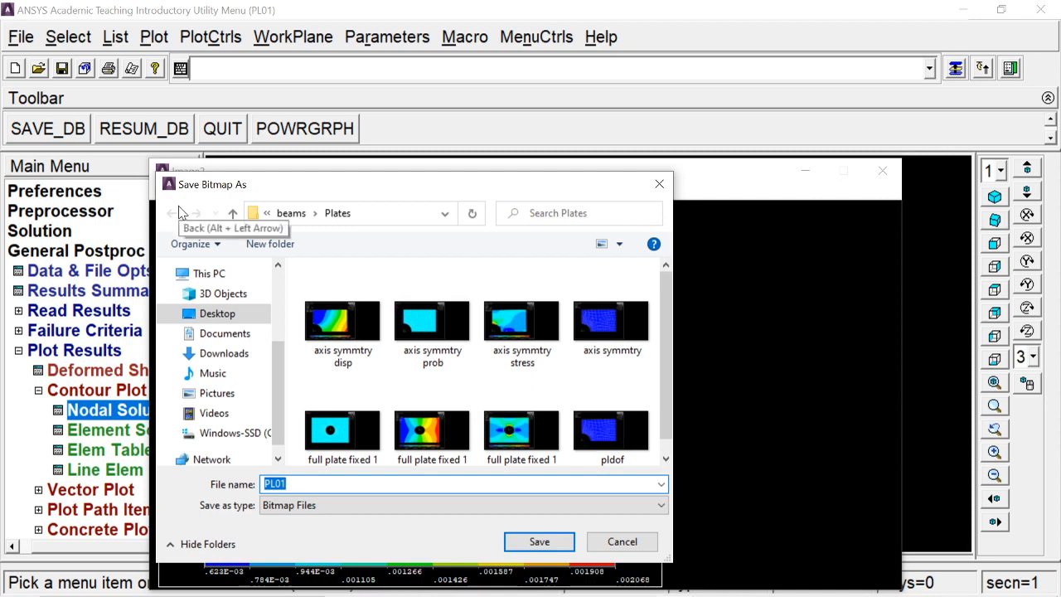
{"action": "type", "text": "pld"}
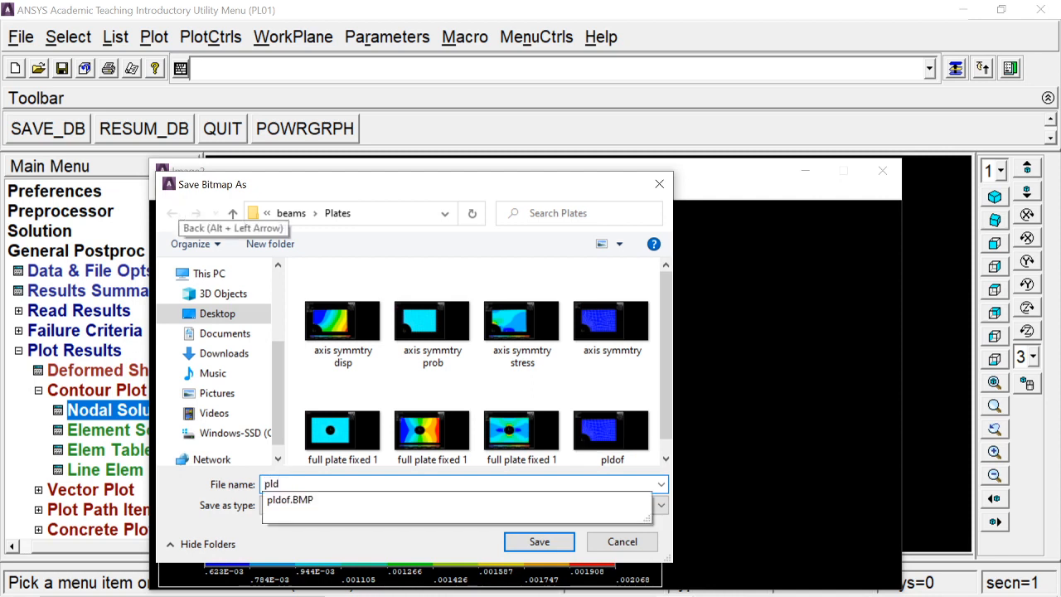
{"action": "type", "text": "i"}
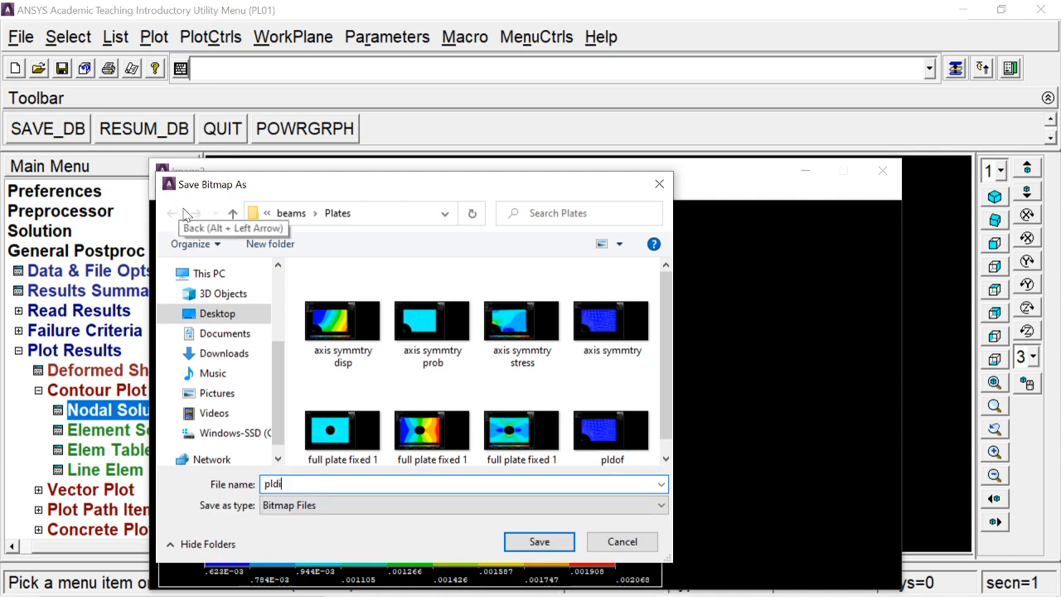
{"action": "type", "text": "sp"}
{"action": "key", "text": "Return"}
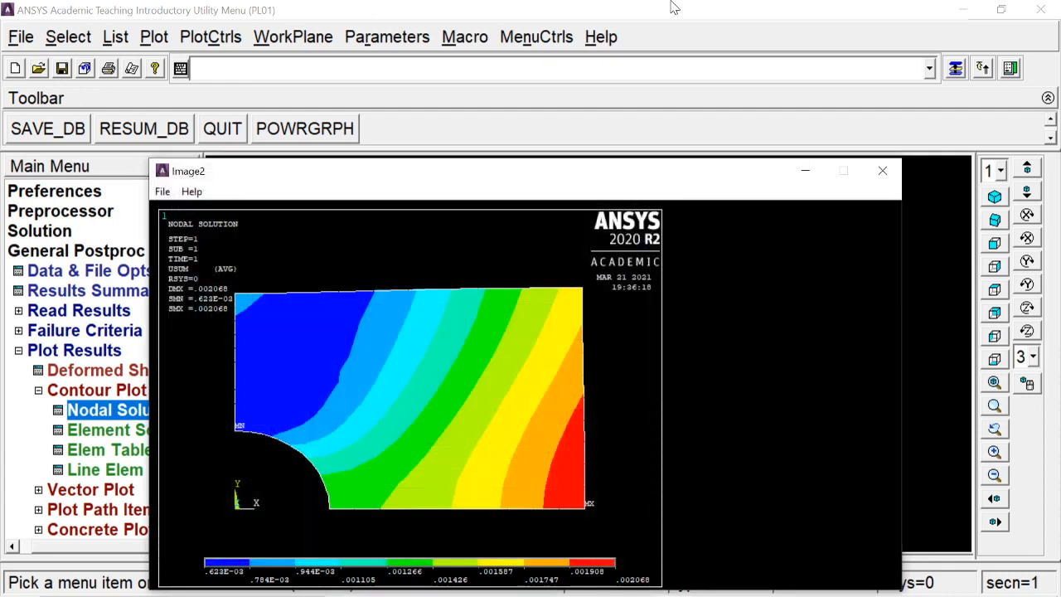
{"action": "left_click", "coordinate": [163, 191]}
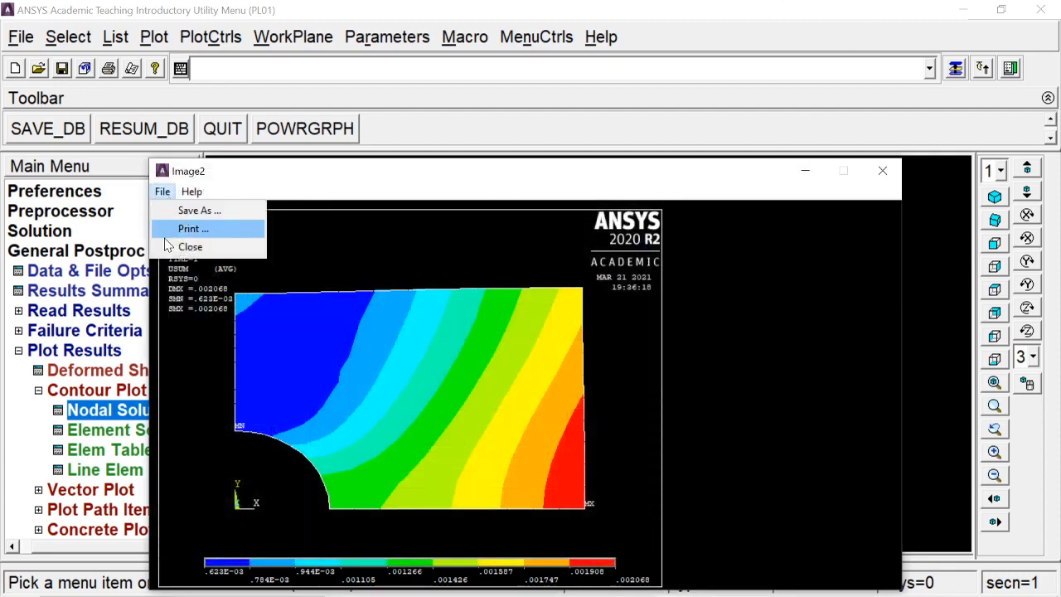
{"action": "left_click", "coordinate": [167, 246]}
- Plot the nodal solution contour of the von Mises stress on the deformed shape only
{"action": "left_click", "coordinate": [86, 411]}
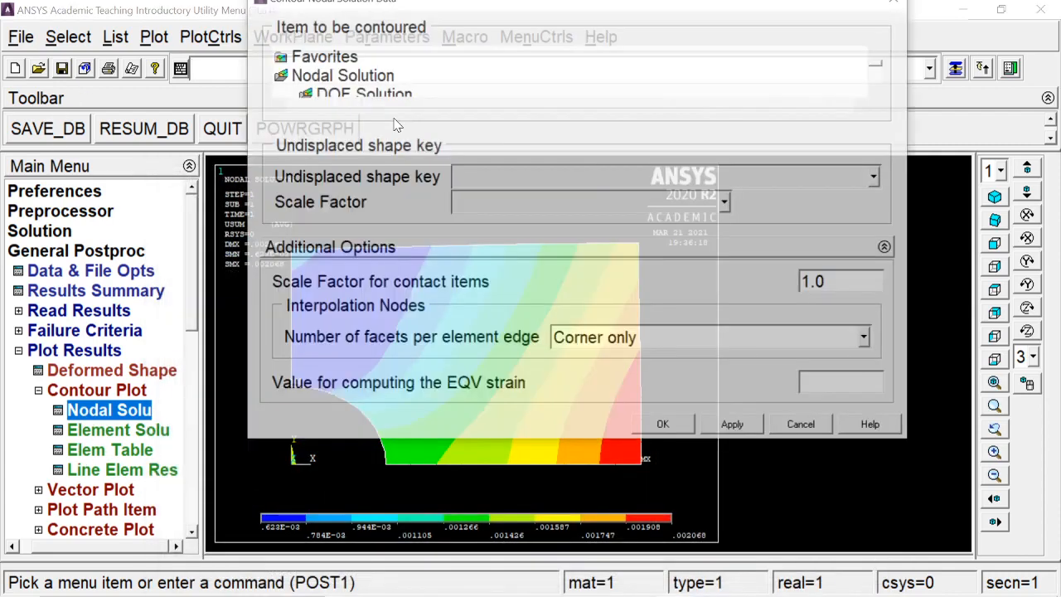
{"action": "left_click", "coordinate": [335, 171]}
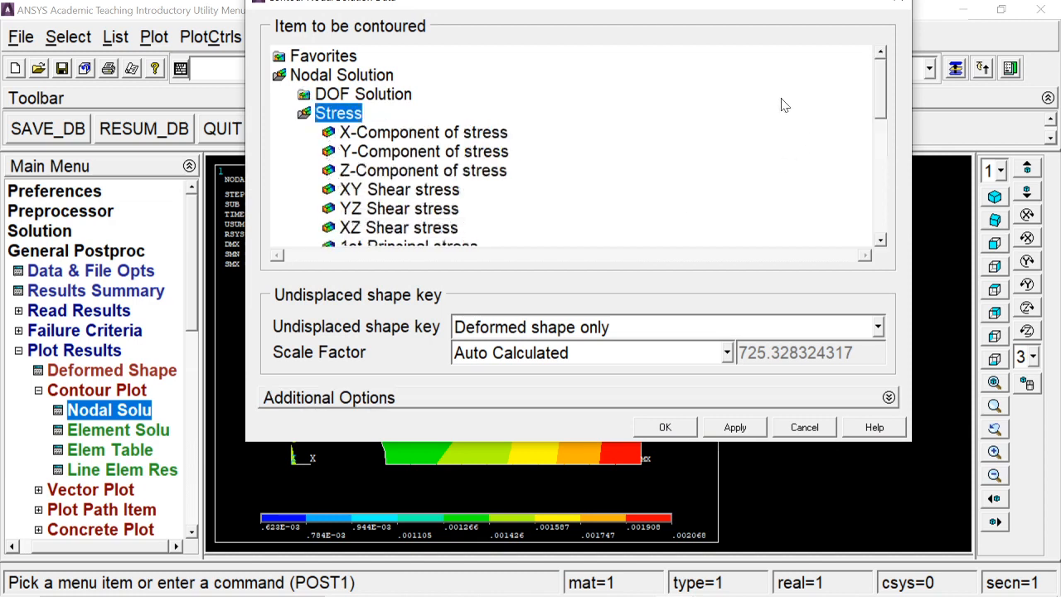
{"action": "left_click_drag", "start_coordinate": [885, 87], "coordinate": [881, 129]}
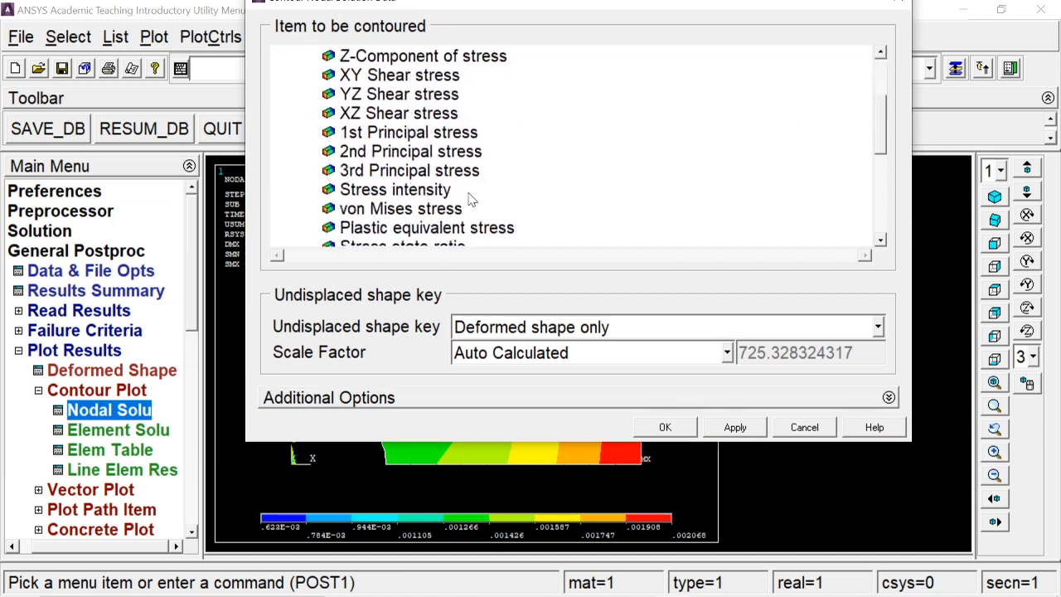
{"action": "left_click", "coordinate": [420, 209]}
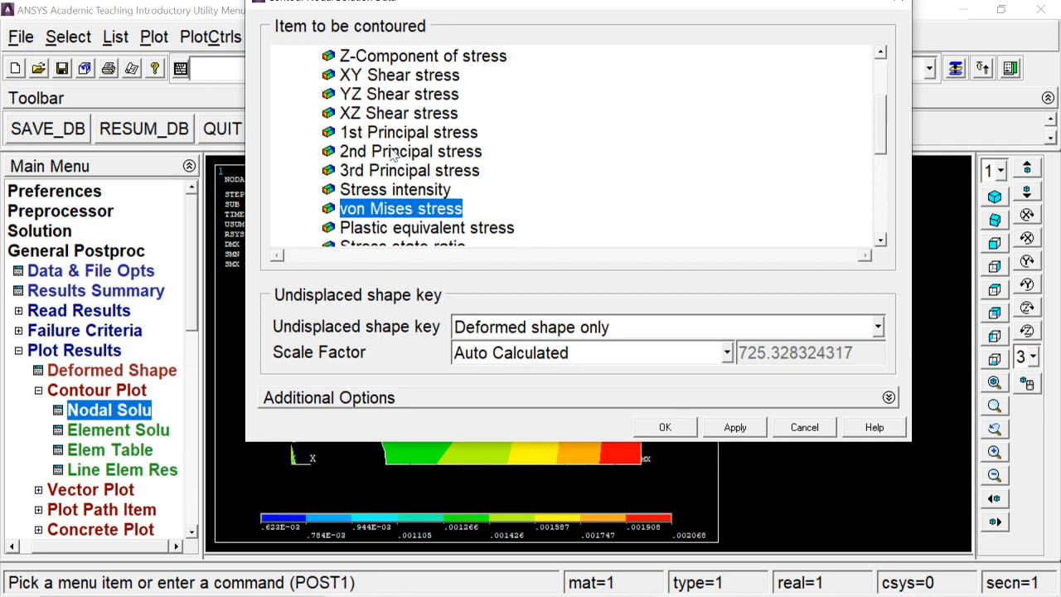
{"action": "left_click", "coordinate": [672, 427]}
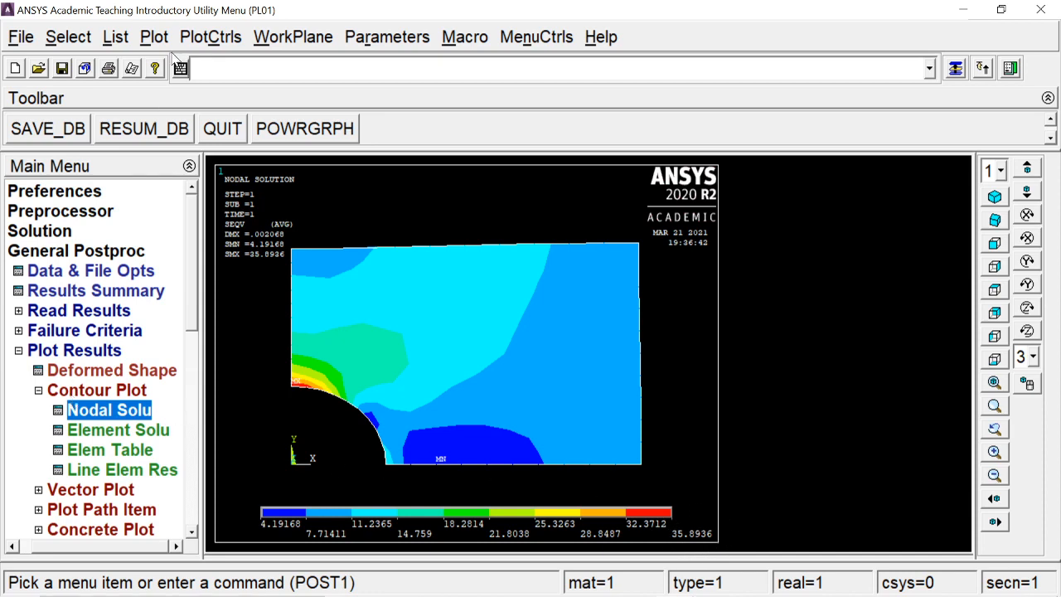
- Capture the von Mises stress contour plot as an image and save it as bitmap plstr in the Plates folder
{"action": "left_click", "coordinate": [201, 37]}
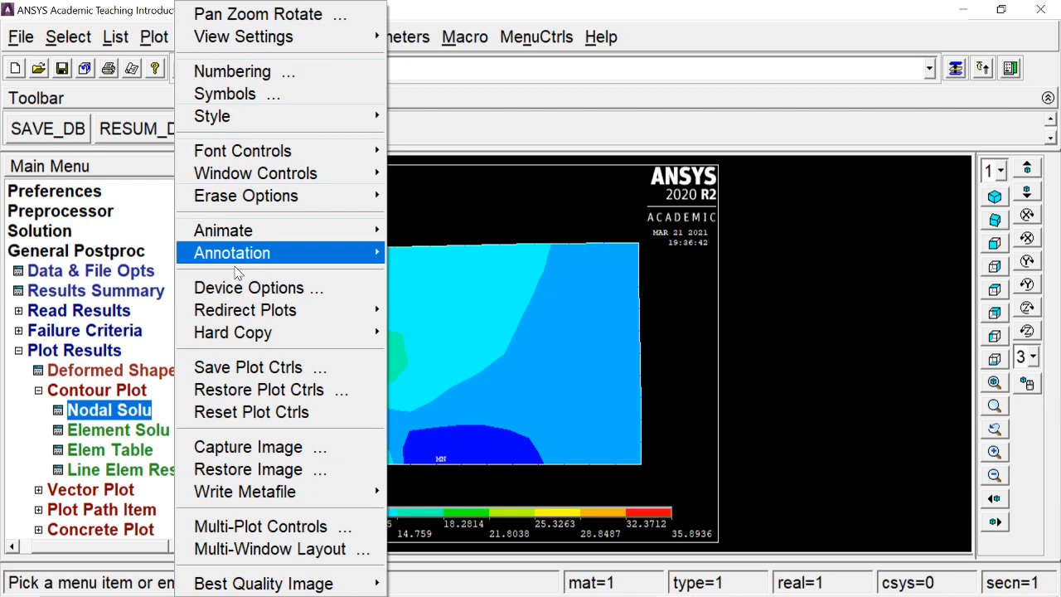
{"action": "left_click", "coordinate": [256, 450]}
{"action": "left_click_drag", "start_coordinate": [367, 170], "coordinate": [420, 114]}
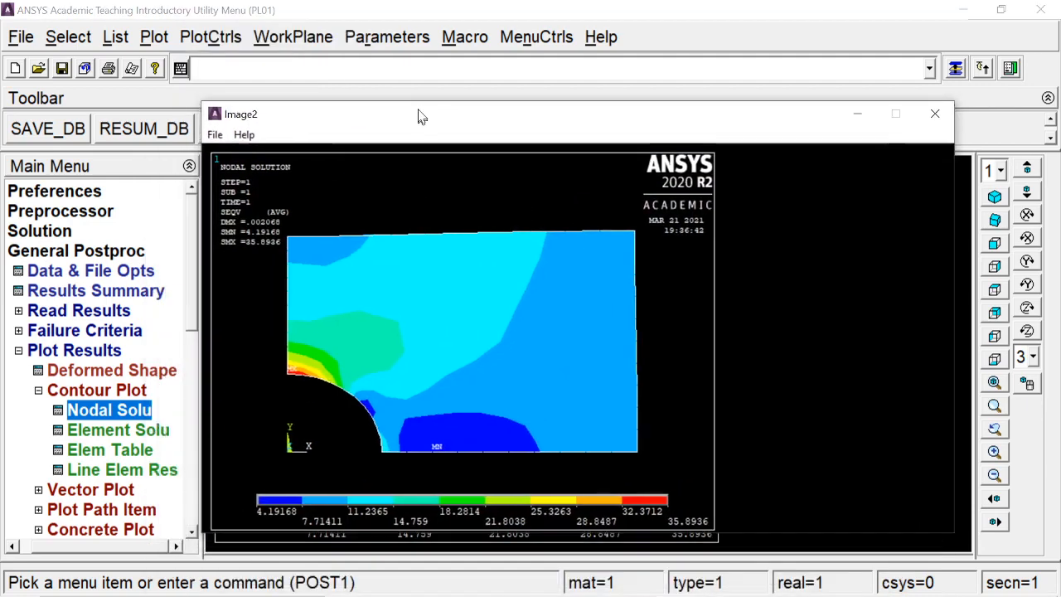
{"action": "left_click", "coordinate": [216, 131]}
{"action": "left_click", "coordinate": [235, 149]}
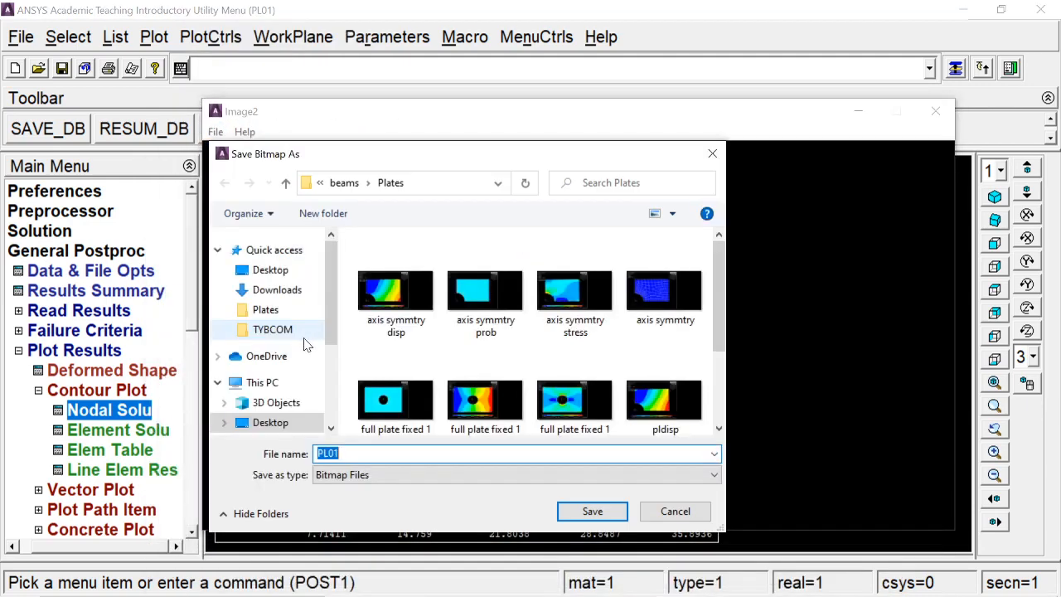
{"action": "type", "text": "plstr"}
{"action": "left_click", "coordinate": [594, 510]}
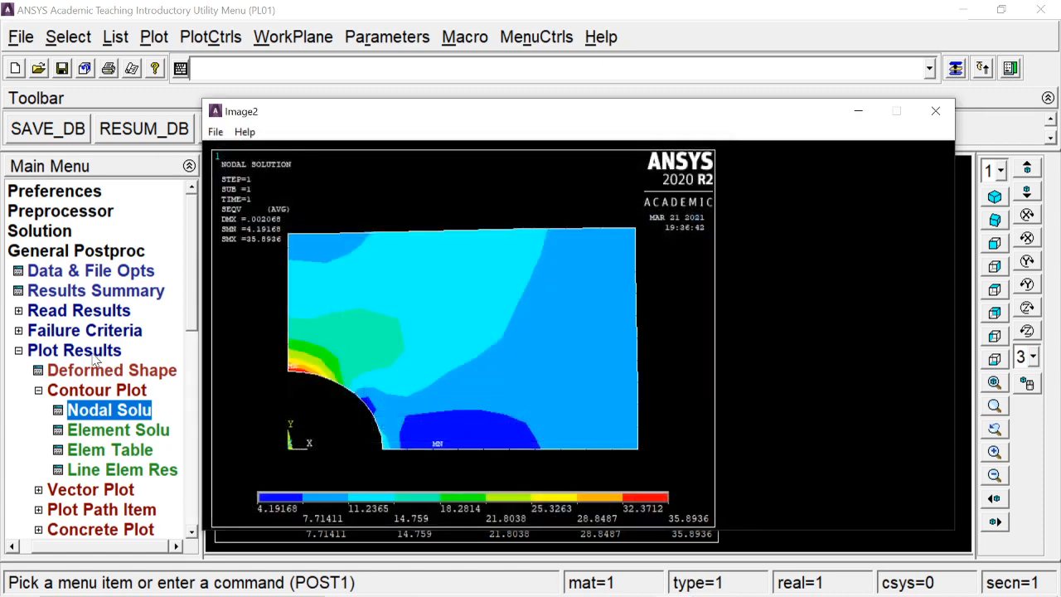
{"action": "left_click", "coordinate": [94, 351]}
{"action": "scroll", "coordinate": [508, 321], "scroll_direction": "down", "scroll_amount": 8}
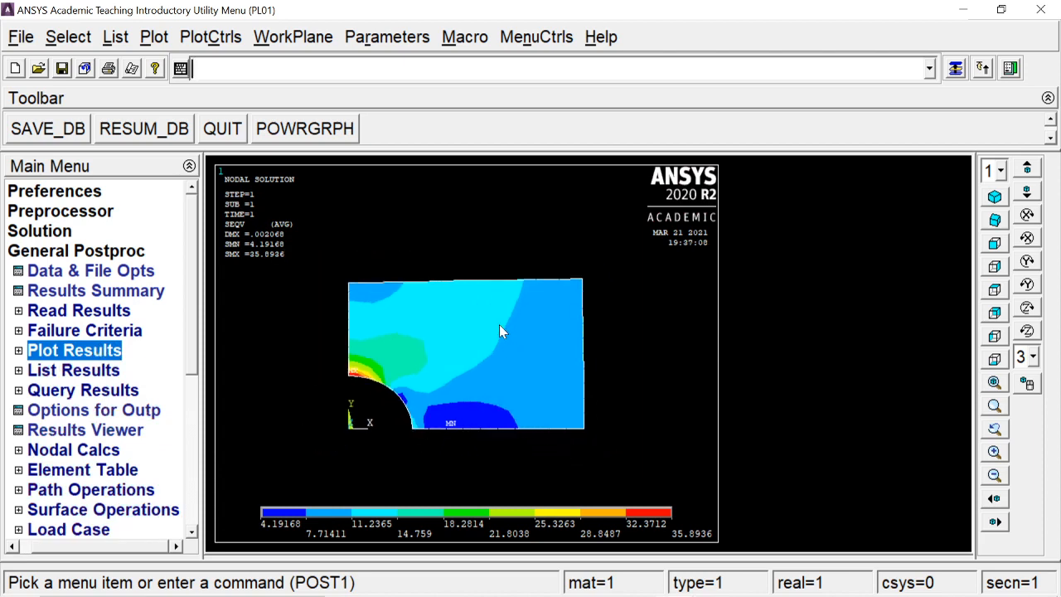
{"action": "scroll", "coordinate": [316, 373], "scroll_direction": "up", "scroll_amount": 1}
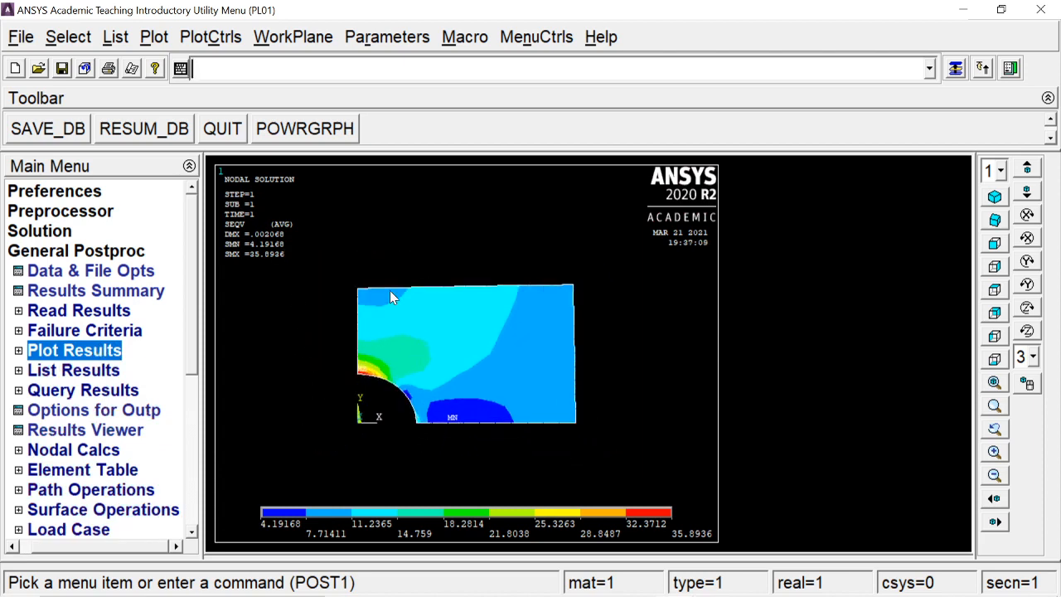
{"action": "left_click", "coordinate": [216, 37]}
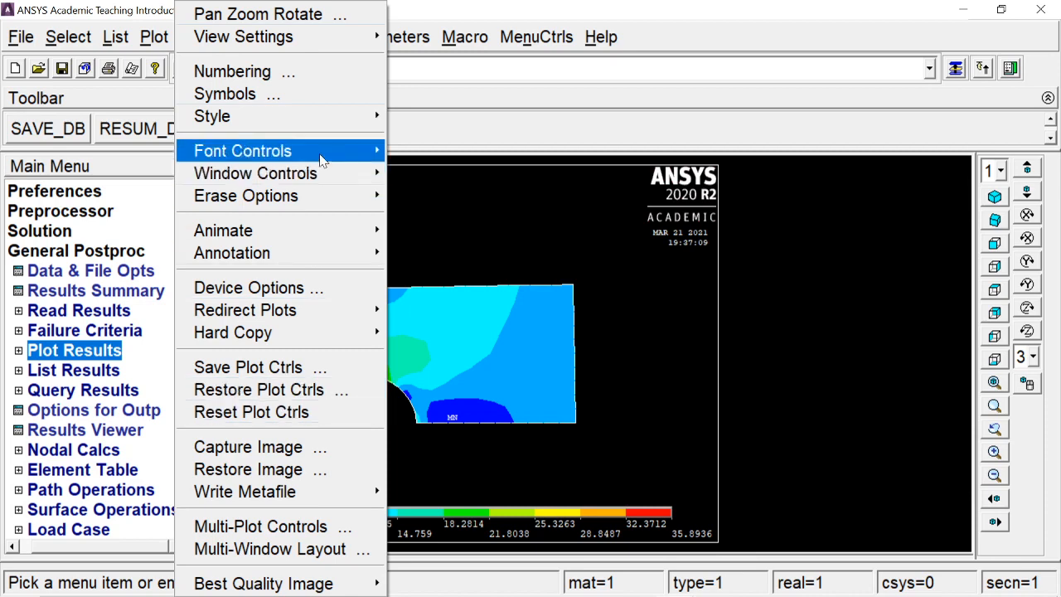
{"action": "mouse_move", "coordinate": [332, 116]}
{"action": "mouse_move", "coordinate": [532, 528]}
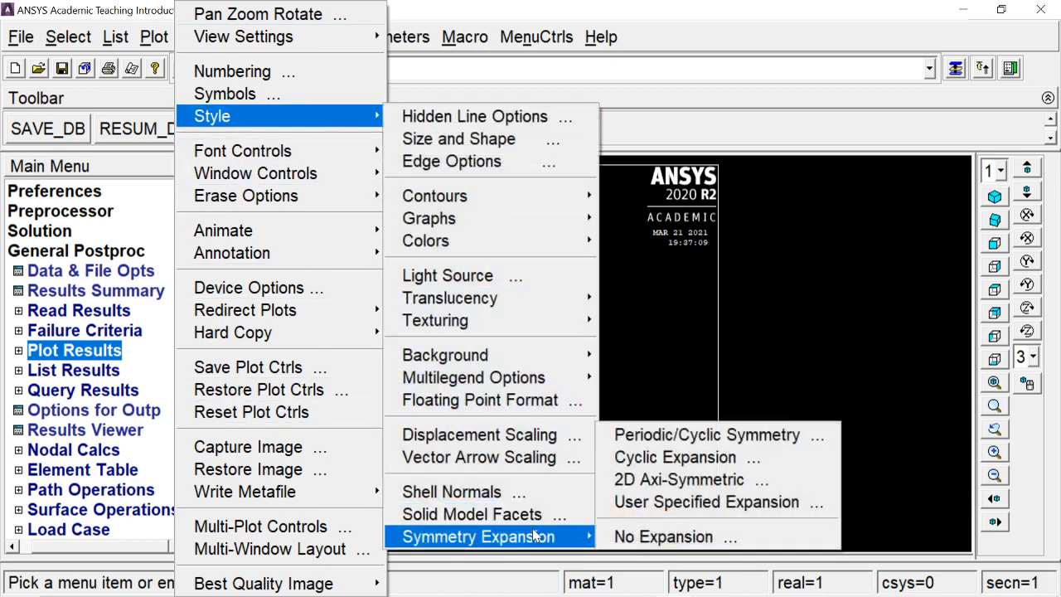
{"action": "left_click", "coordinate": [683, 487]}
{"action": "left_click_drag", "start_coordinate": [445, 184], "coordinate": [443, 59]}
{"action": "left_click", "coordinate": [583, 282]}
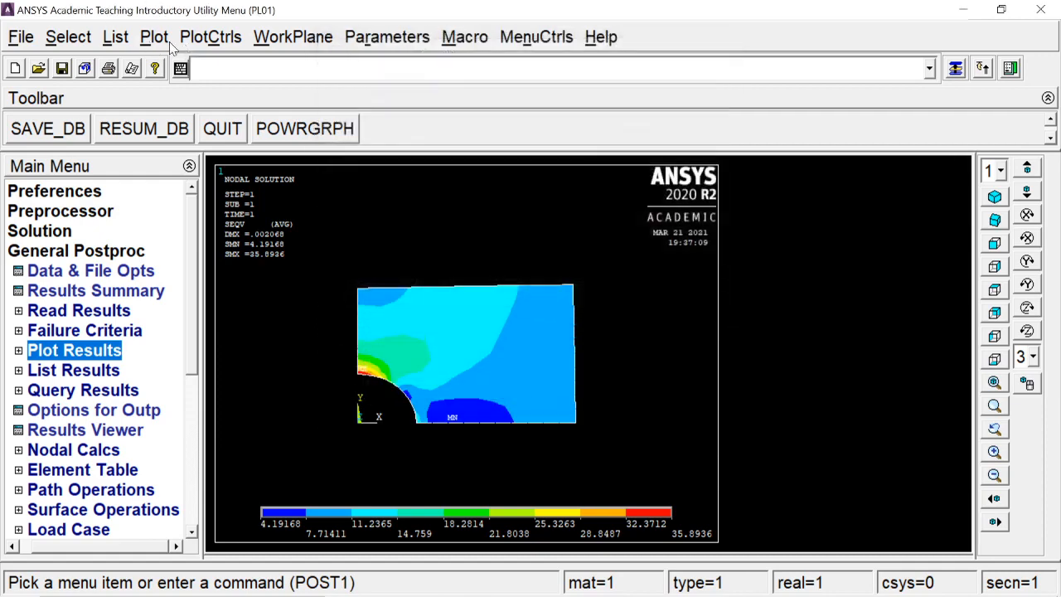
- Expand the stress plot with periodic/cyclic symmetry, using the Reflect about YZ option
{"action": "left_click", "coordinate": [211, 37]}
{"action": "mouse_move", "coordinate": [236, 124]}
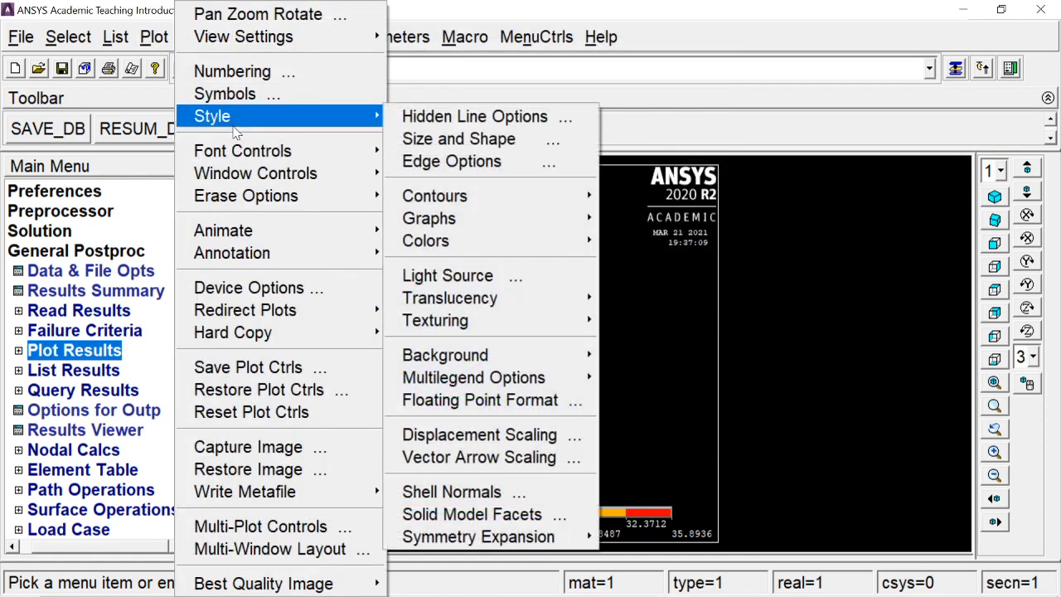
{"action": "mouse_move", "coordinate": [462, 539]}
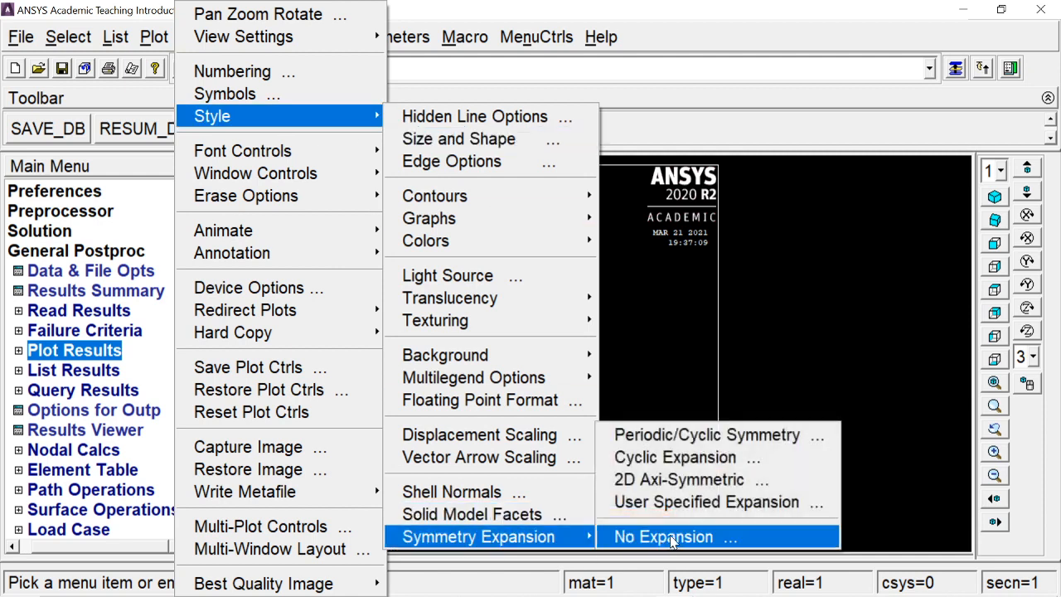
{"action": "left_click", "coordinate": [748, 437]}
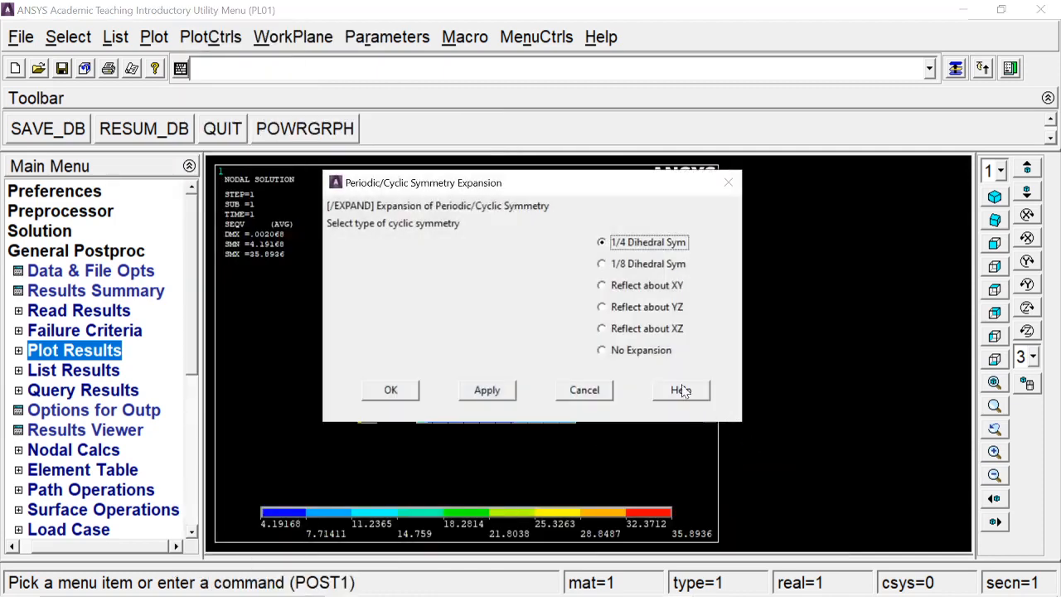
{"action": "left_click_drag", "start_coordinate": [549, 190], "coordinate": [558, 63]}
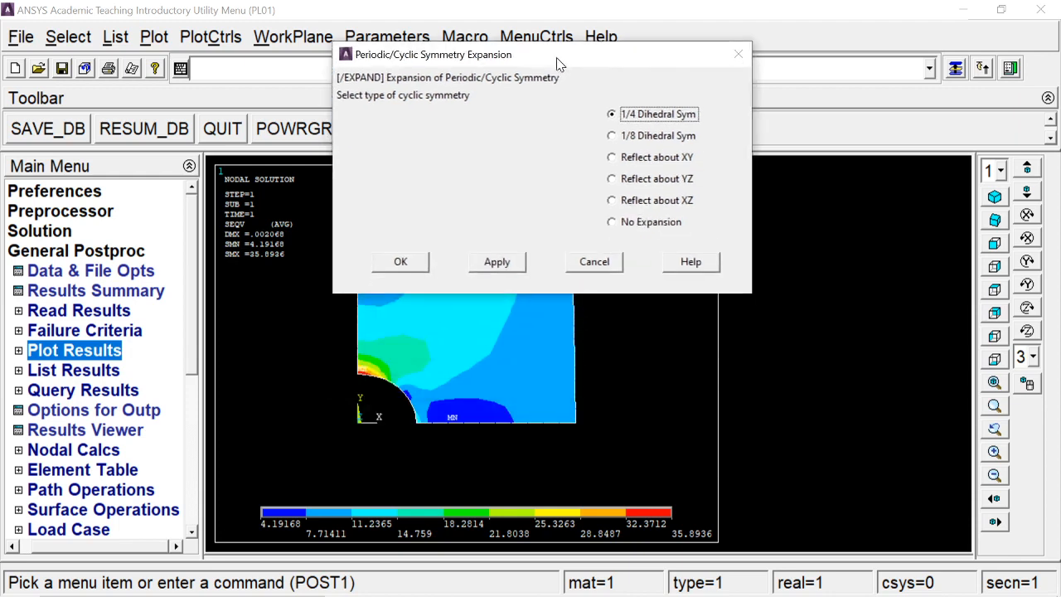
{"action": "left_click", "coordinate": [645, 184]}
{"action": "left_click", "coordinate": [421, 260]}
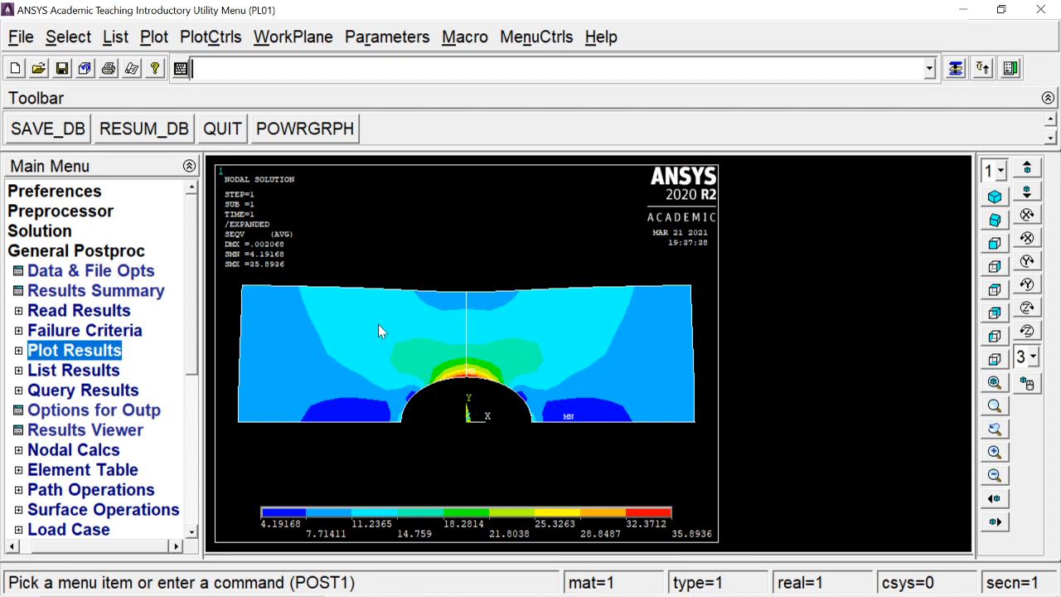
- Set the periodic/cyclic symmetry expansion of the stress plot to Reflect about XZ
{"action": "left_click", "coordinate": [162, 37]}
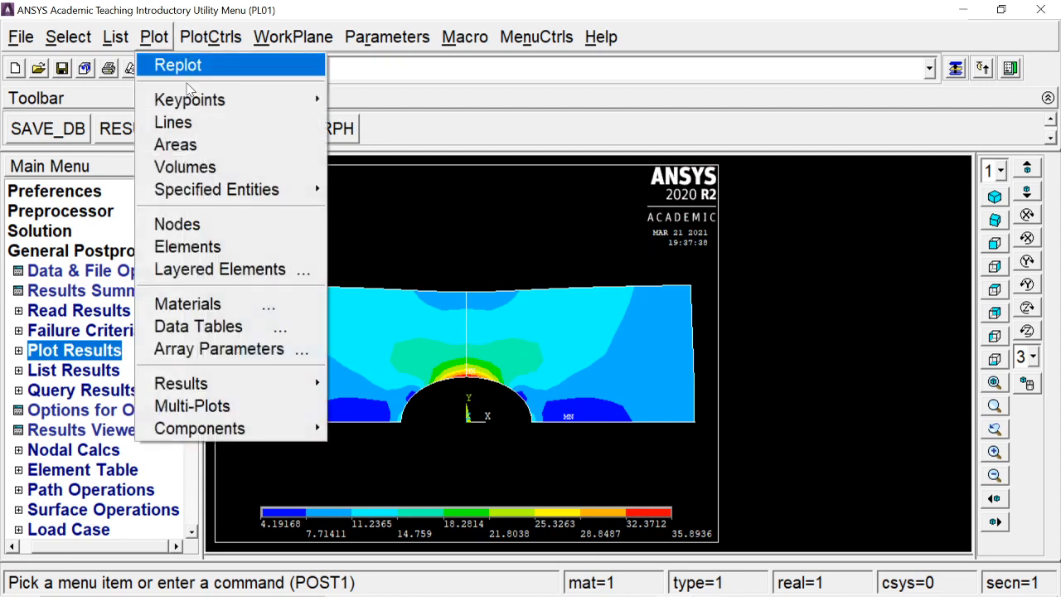
{"action": "mouse_move", "coordinate": [208, 38]}
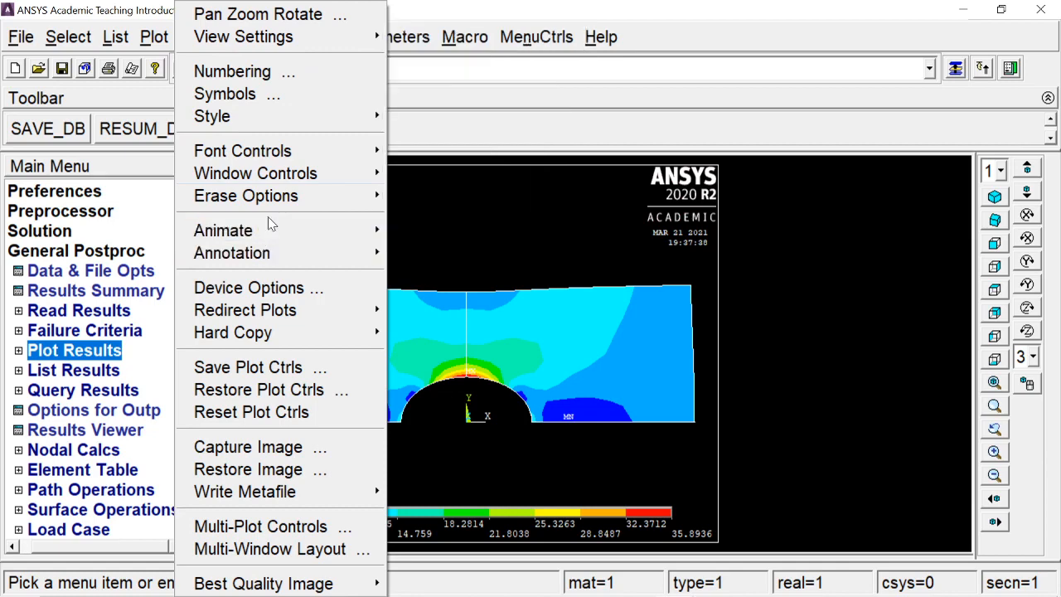
{"action": "mouse_move", "coordinate": [277, 119]}
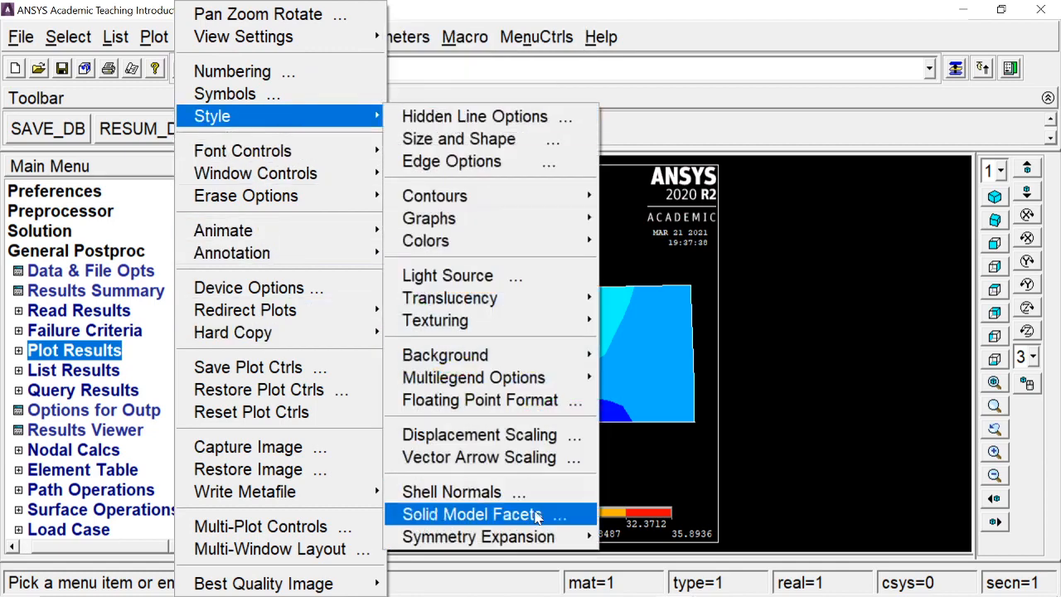
{"action": "mouse_move", "coordinate": [521, 537]}
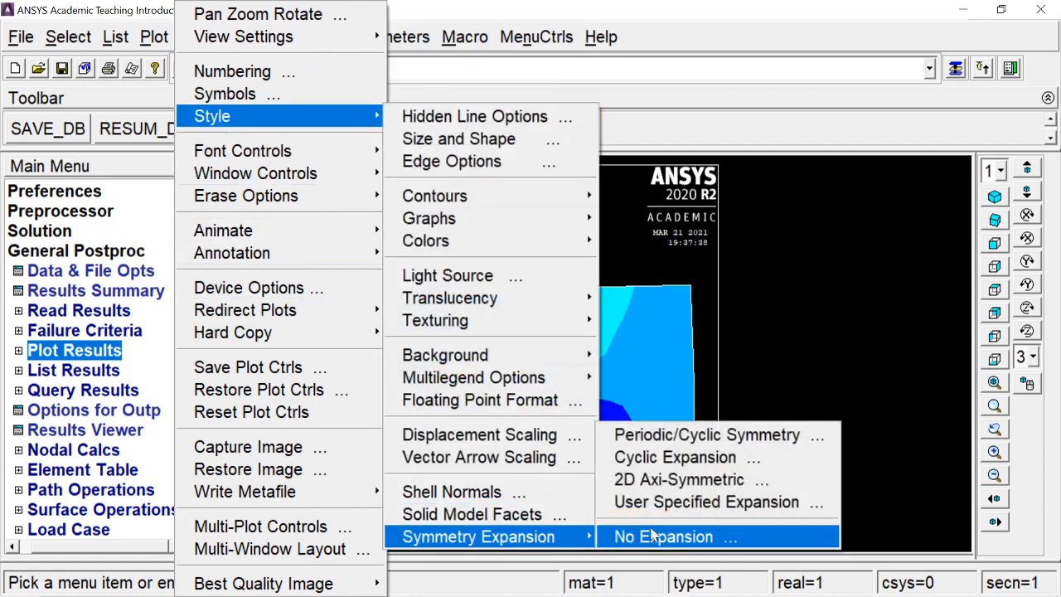
{"action": "left_click", "coordinate": [685, 433]}
{"action": "left_click", "coordinate": [611, 331]}
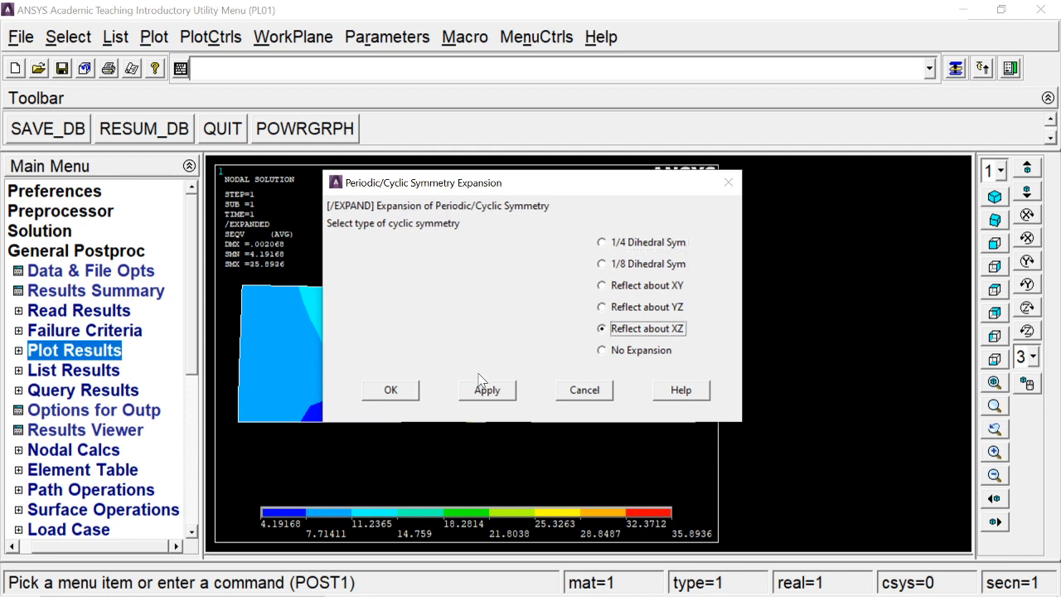
{"action": "left_click", "coordinate": [394, 390]}
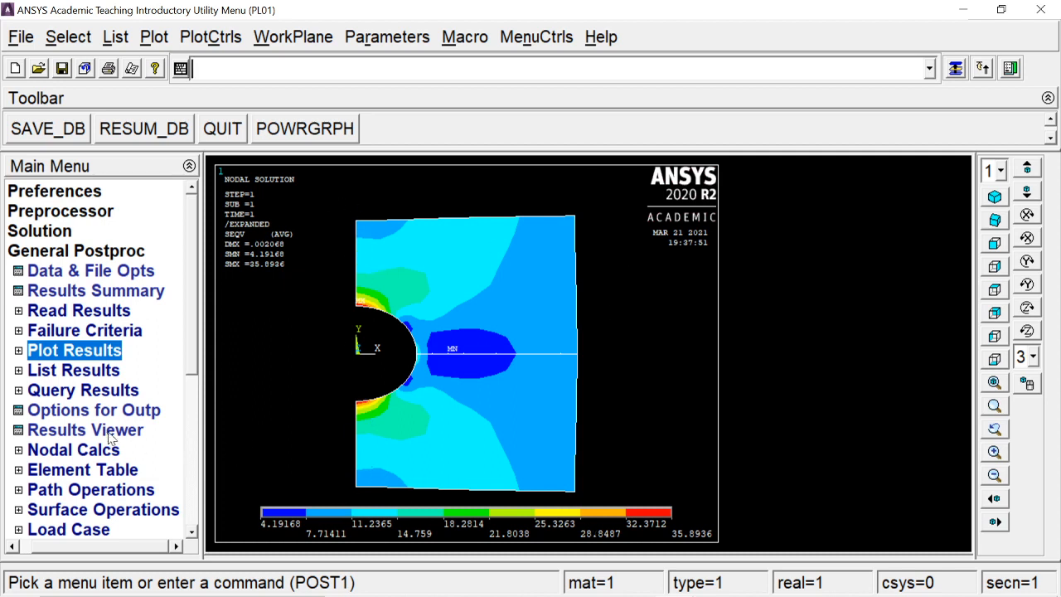
{"action": "left_click", "coordinate": [79, 254]}
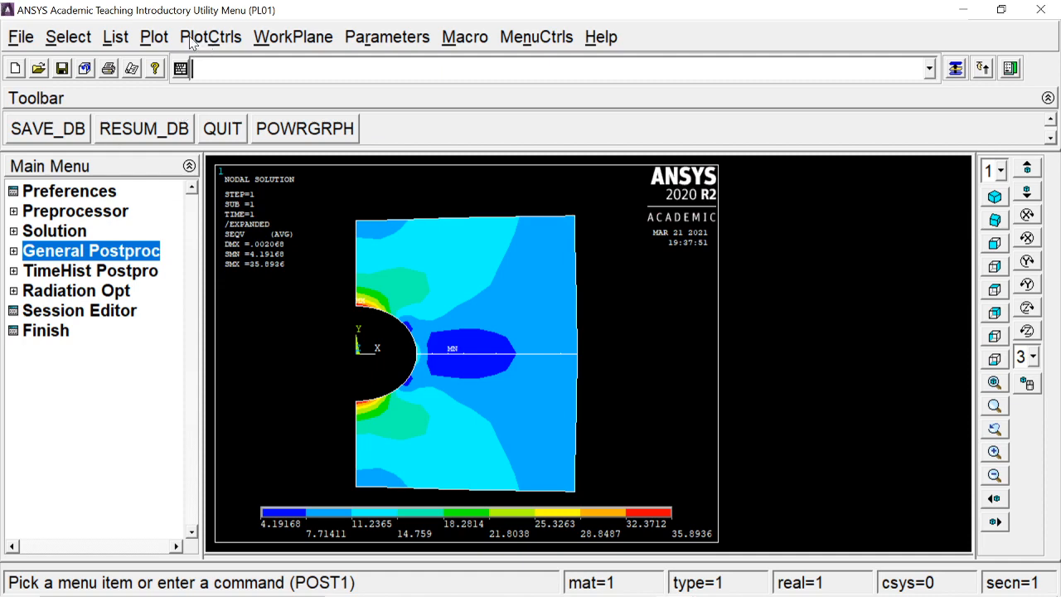
- Turn on the display of element shapes based on real constants and show the expanded plate in isometric view
{"action": "left_click", "coordinate": [154, 37]}
{"action": "mouse_move", "coordinate": [207, 109]}
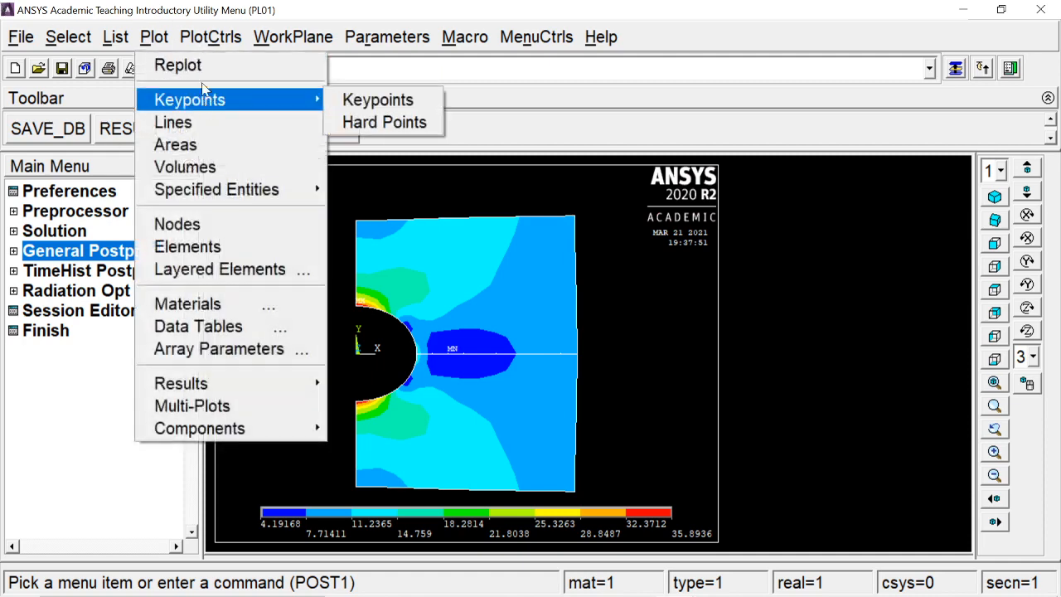
{"action": "mouse_move", "coordinate": [211, 37]}
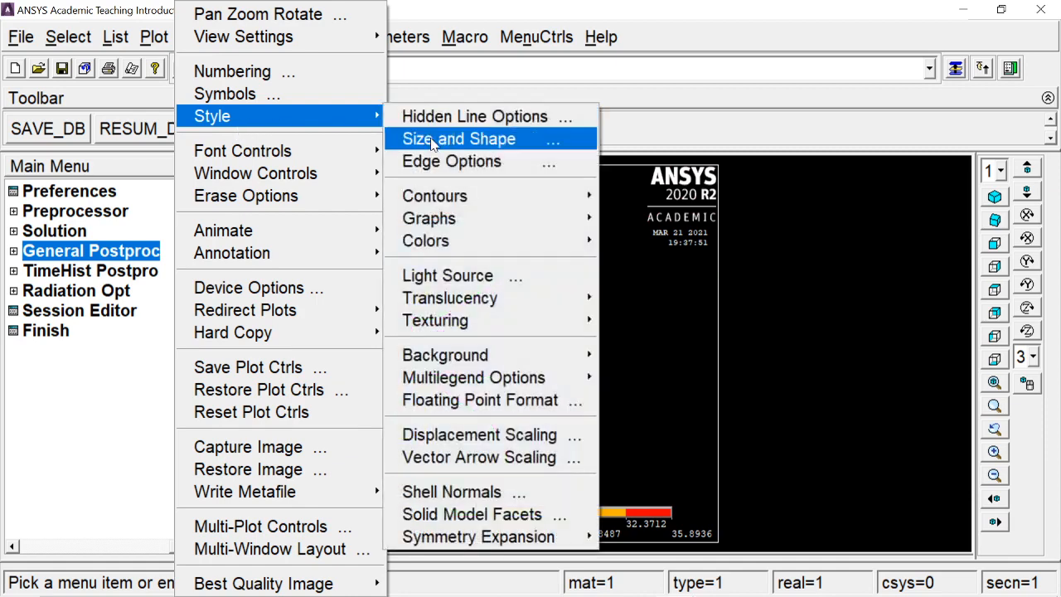
{"action": "left_click", "coordinate": [440, 137]}
{"action": "left_click", "coordinate": [601, 156]}
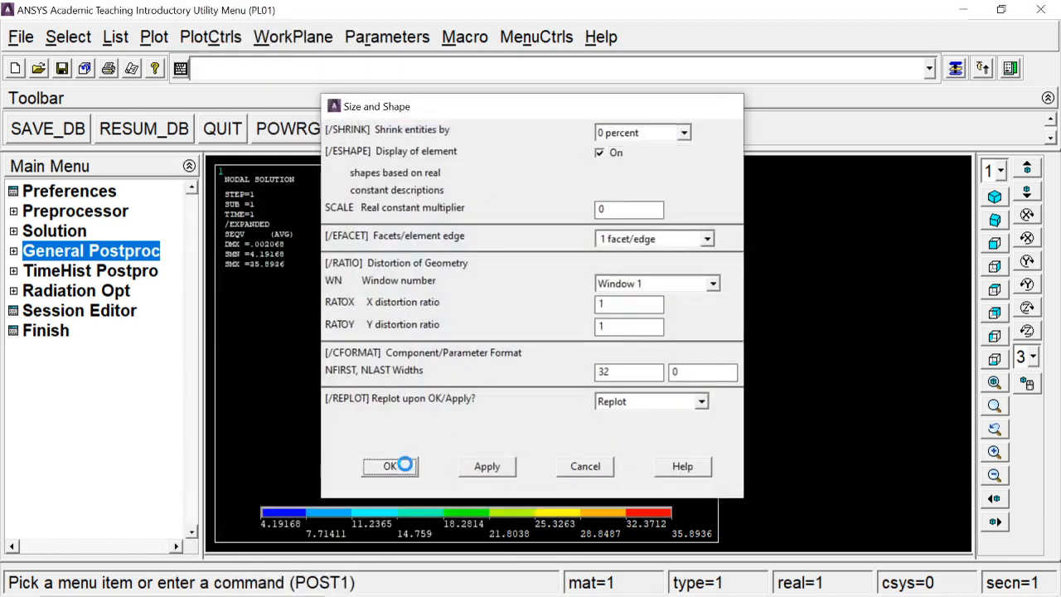
{"action": "left_click", "coordinate": [388, 466]}
{"action": "left_click", "coordinate": [994, 196]}
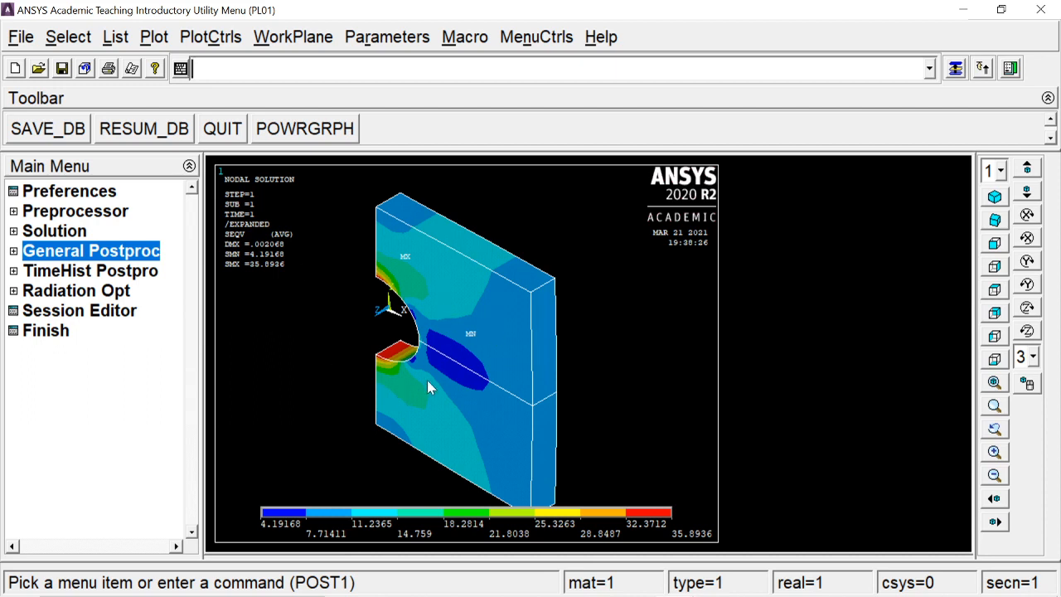
{"action": "scroll", "coordinate": [426, 380], "scroll_direction": "down", "scroll_amount": 1}
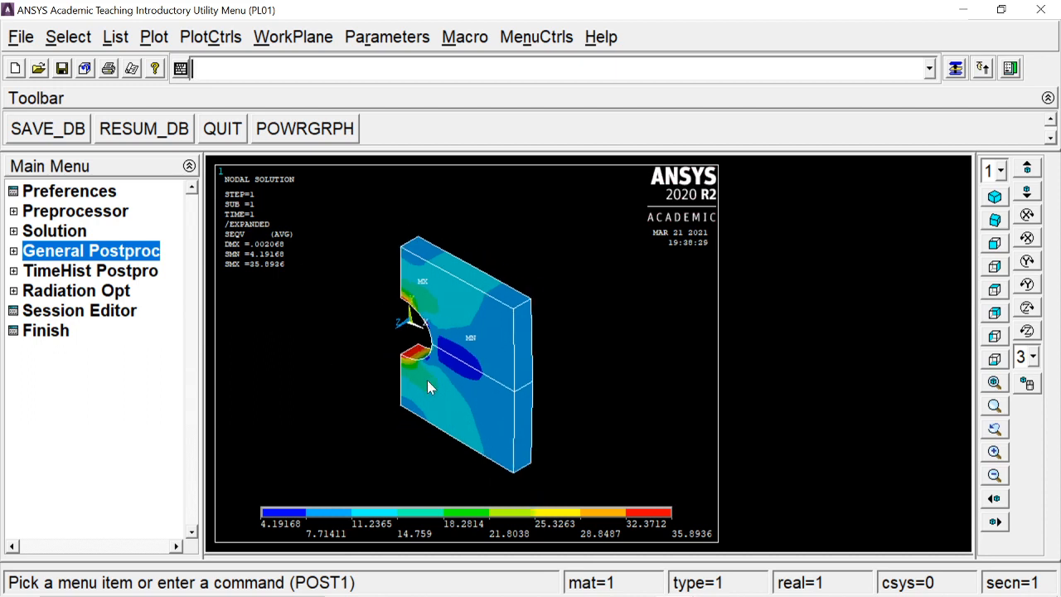
{"action": "left_click", "coordinate": [179, 71]}
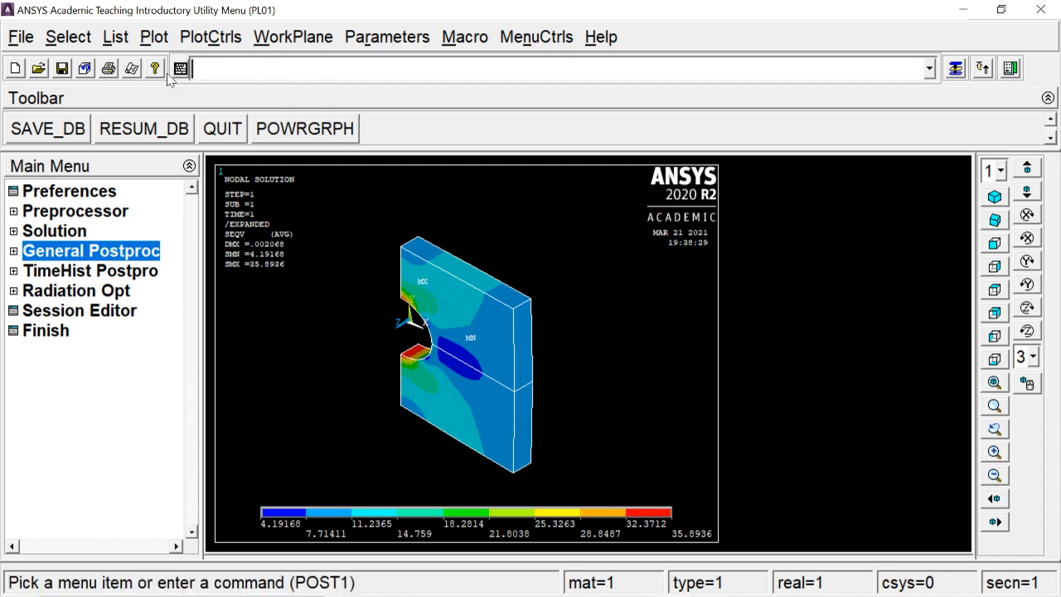